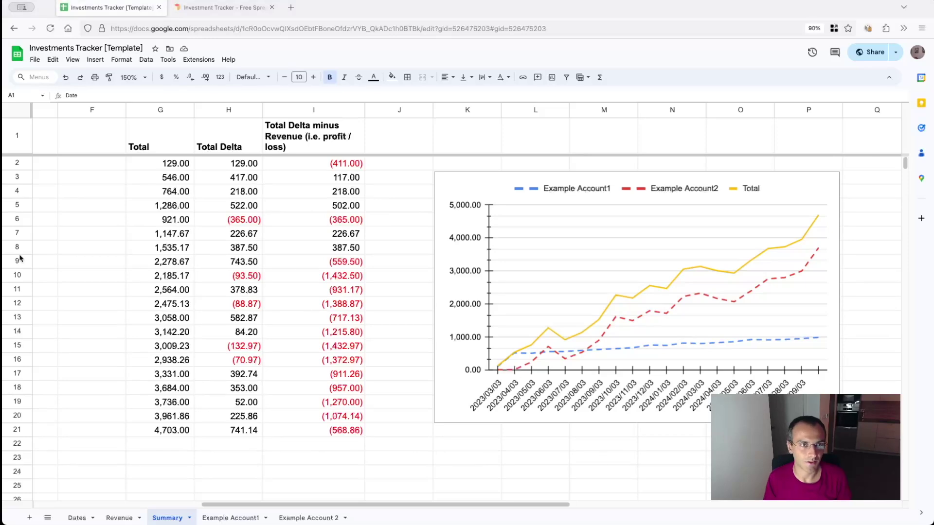
Step: Scroll through the Byte Tank Investment Tracker article and follow its spreadsheet template link
click(221, 13)
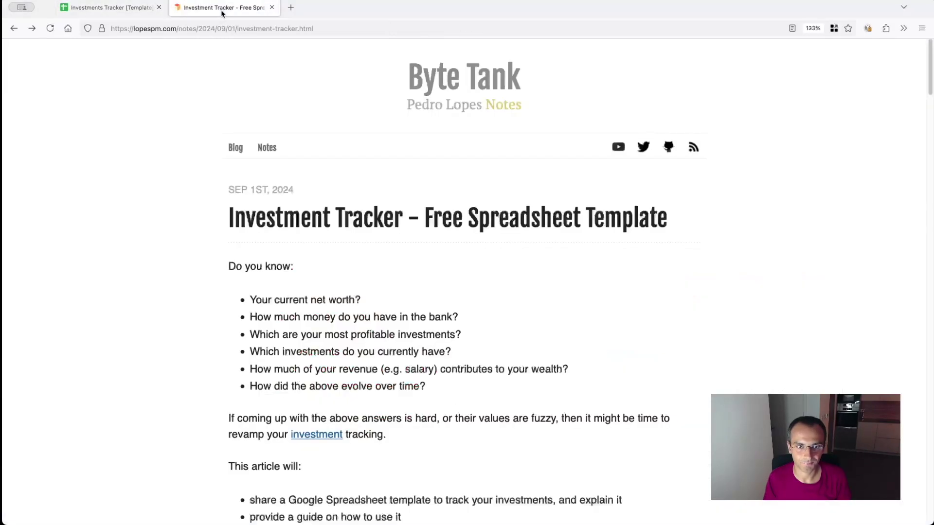
scroll(311, 299, down, 5)
scroll(316, 301, down, 2)
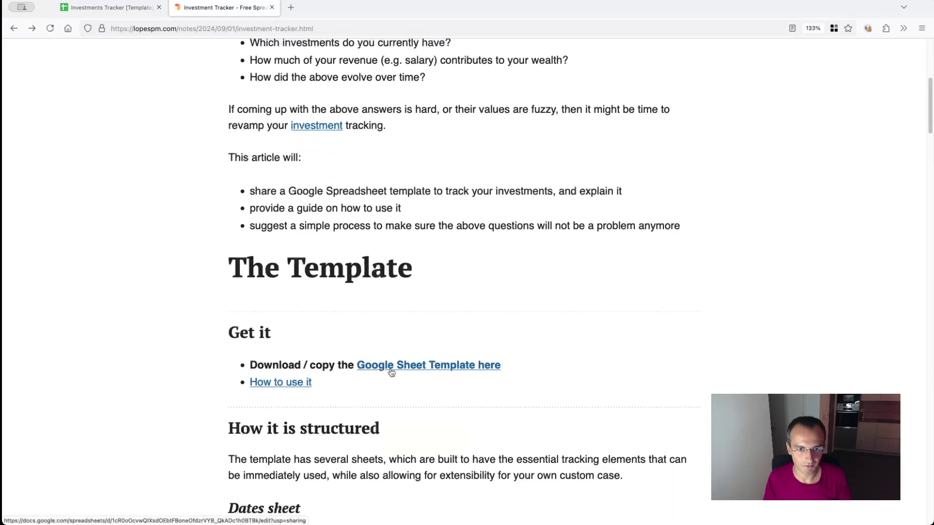
scroll(382, 388, down, 8)
scroll(382, 383, down, 20)
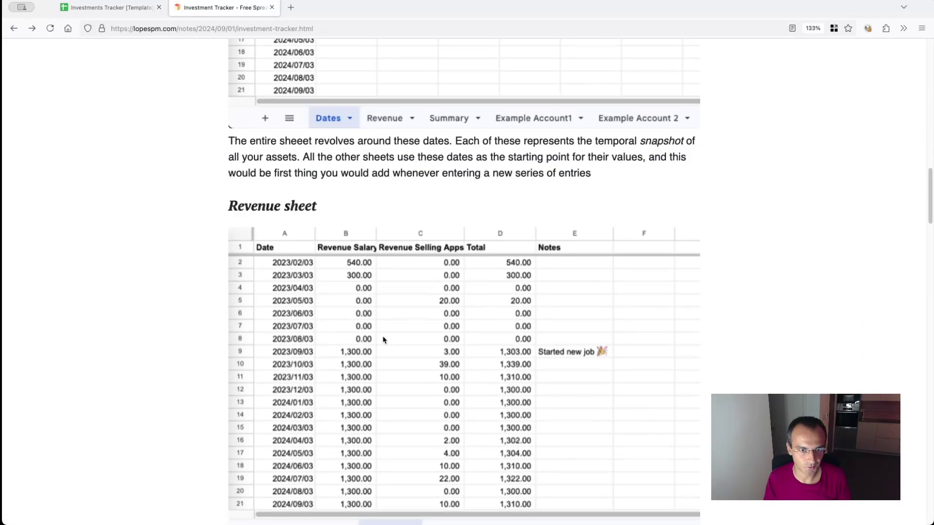
scroll(381, 342, down, 13)
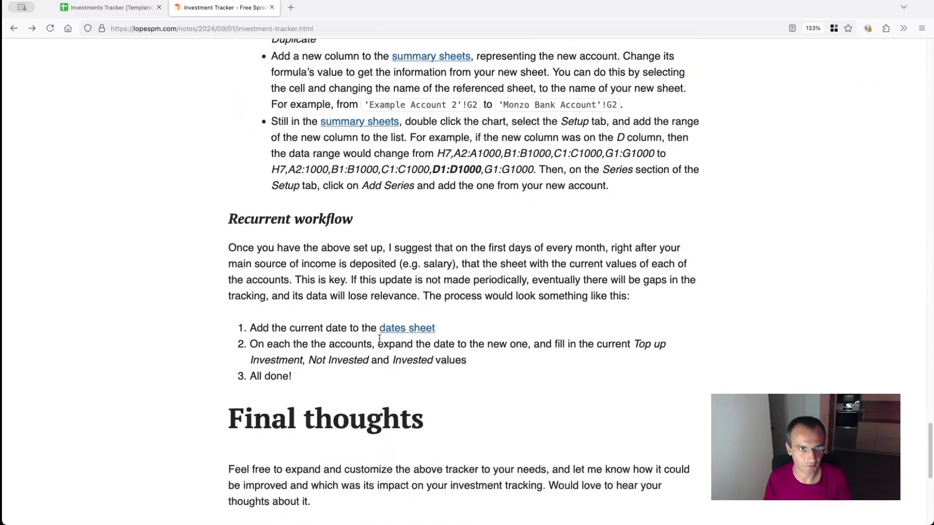
scroll(380, 340, up, 9)
scroll(379, 341, up, 20)
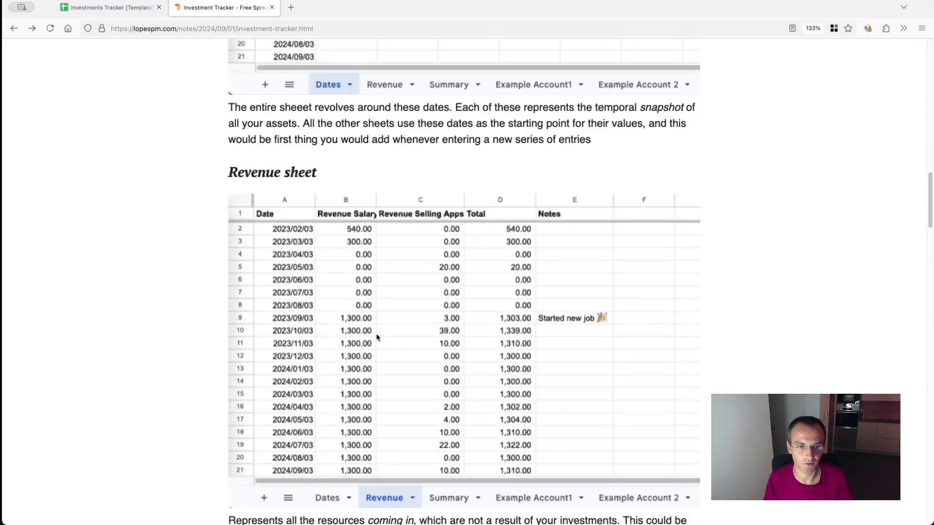
scroll(378, 337, up, 15)
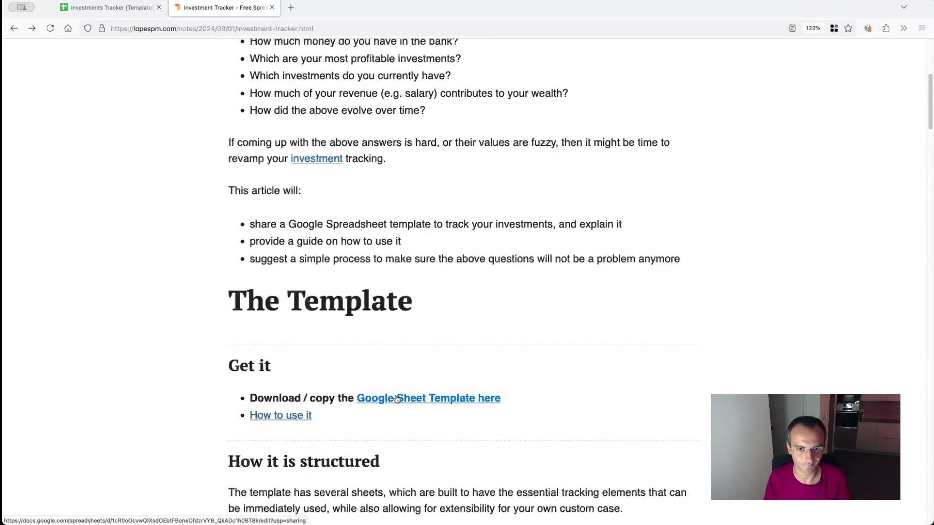
click(386, 398)
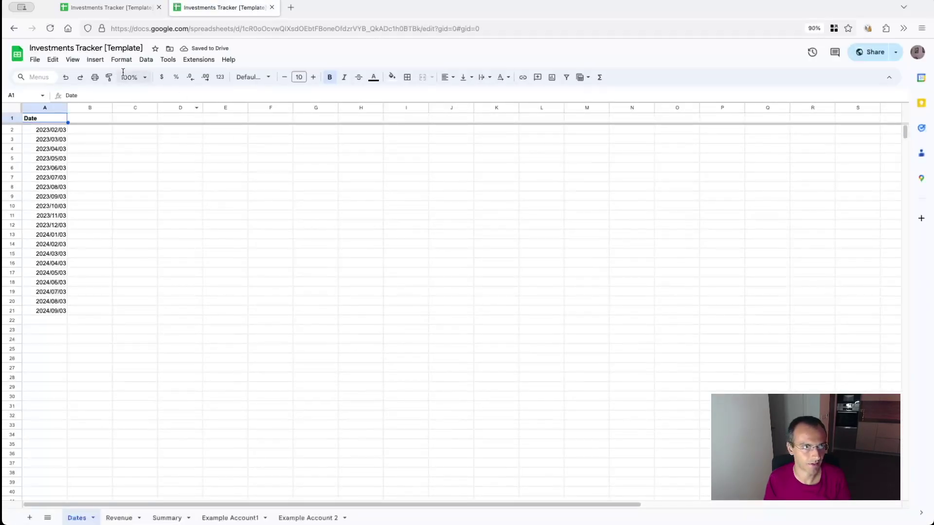
Step: Zoom the template to 150% and save a copy named 'My Investments Tracker'
click(133, 77)
click(131, 165)
click(35, 59)
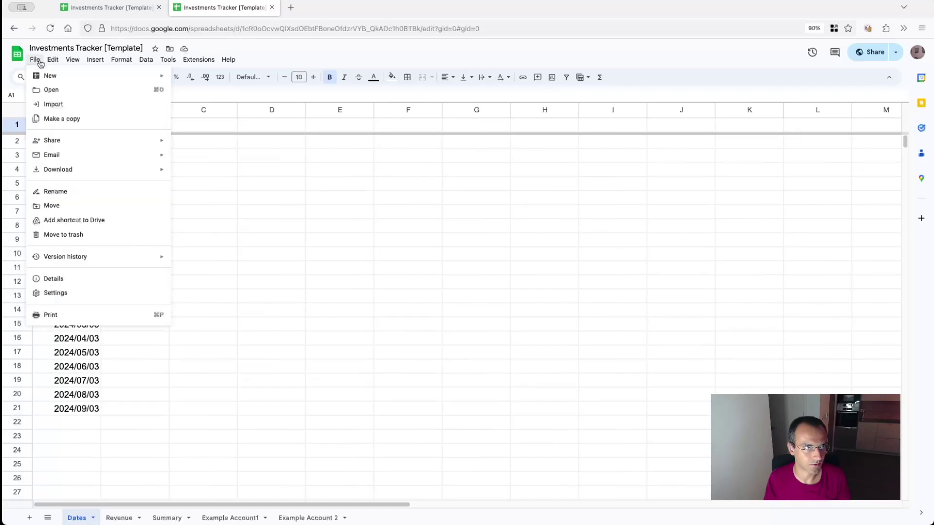
click(119, 123)
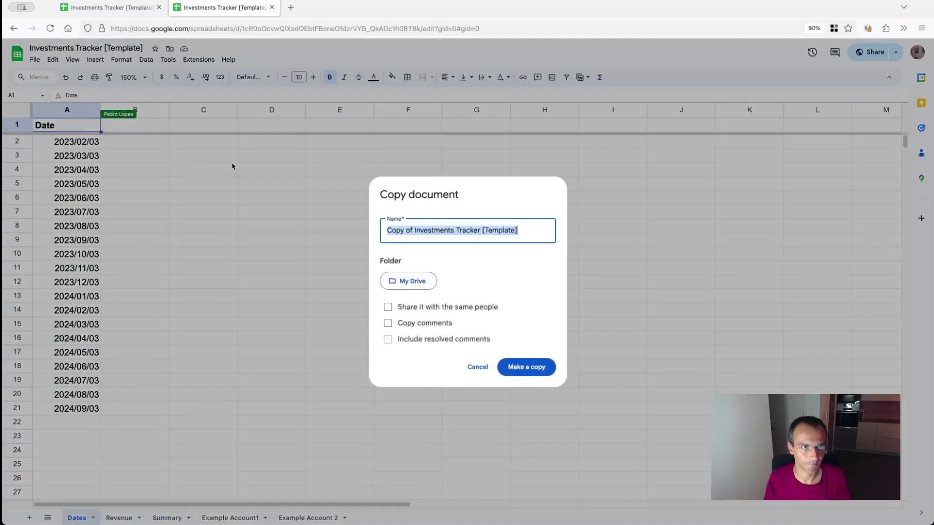
click(415, 231)
drag(415, 230, 387, 230)
key(BackSpace)
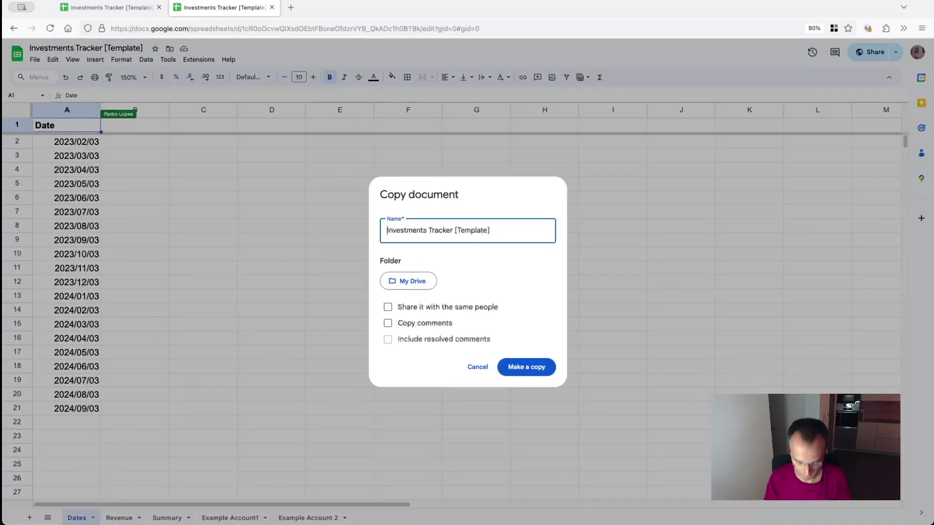
text(My)
key(End)
key(BackSpace)
key(BackSpace)
key(BackSpace)
key(BackSpace)
key(BackSpace)
key(BackSpace)
key(BackSpace)
key(BackSpace)
key(BackSpace)
key(BackSpace)
key(BackSpace)
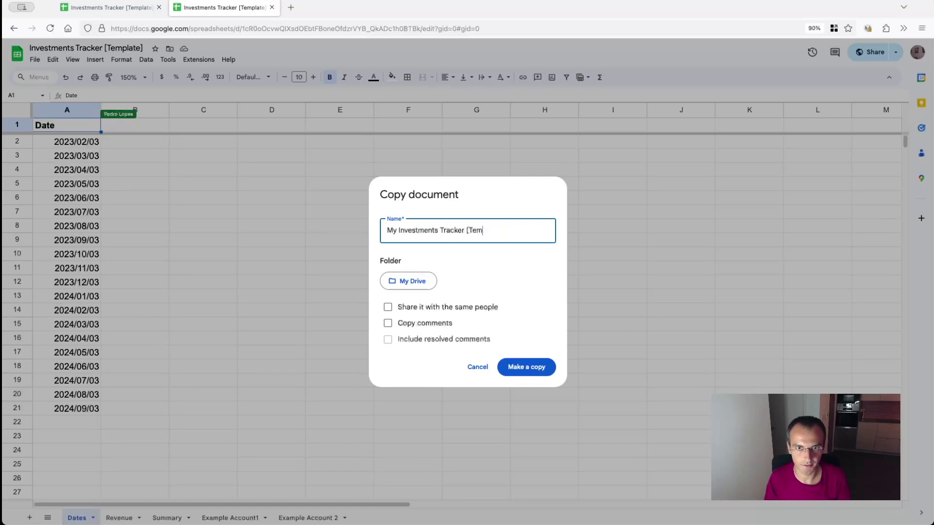
click(520, 368)
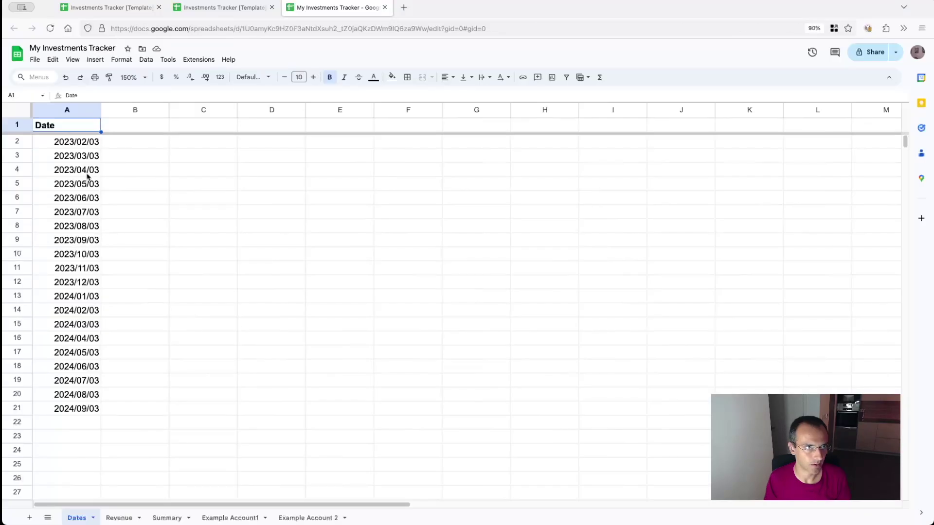
click(86, 173)
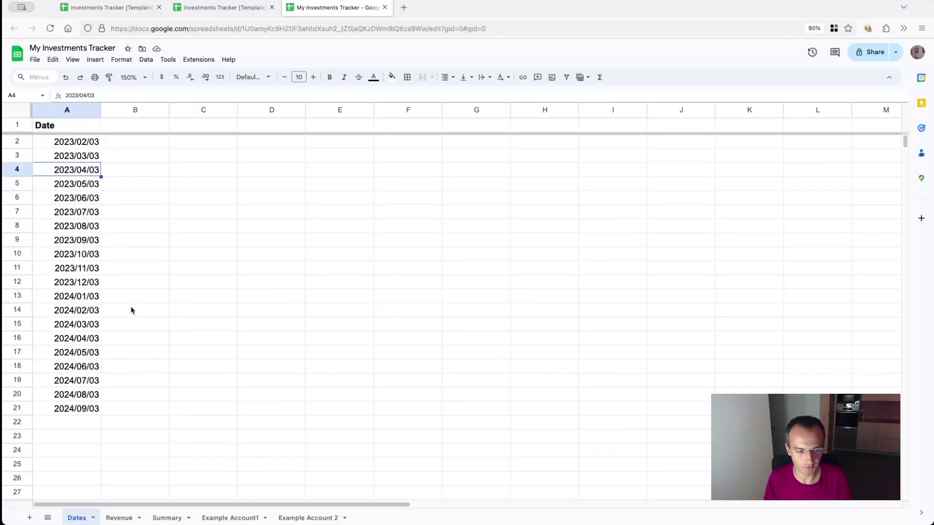
click(121, 519)
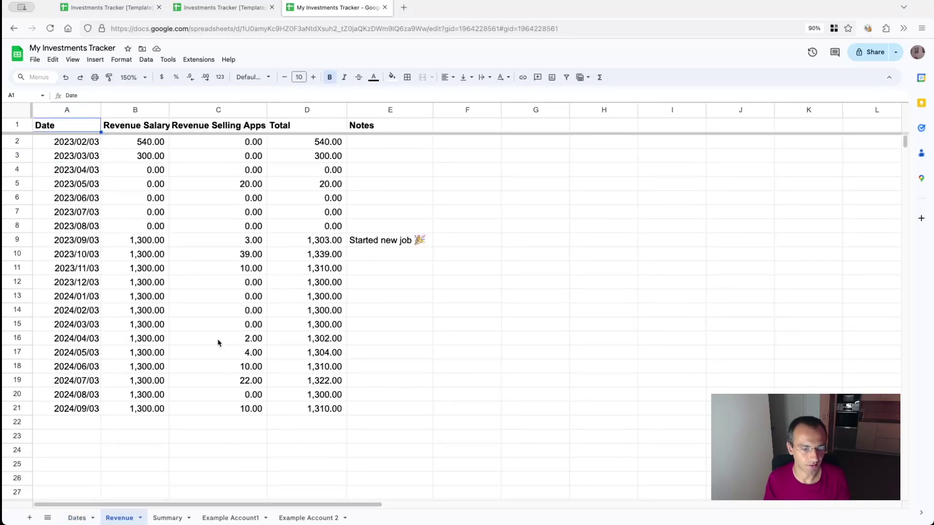
click(170, 519)
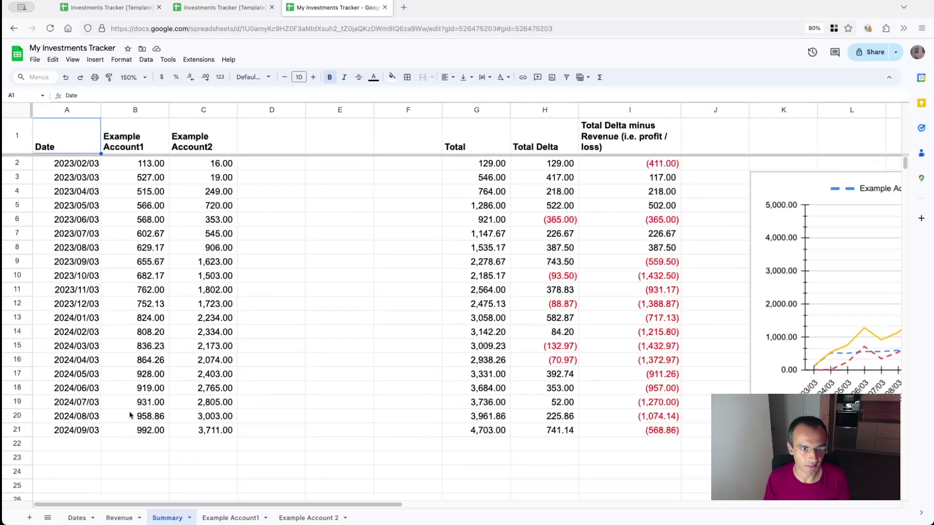
click(230, 519)
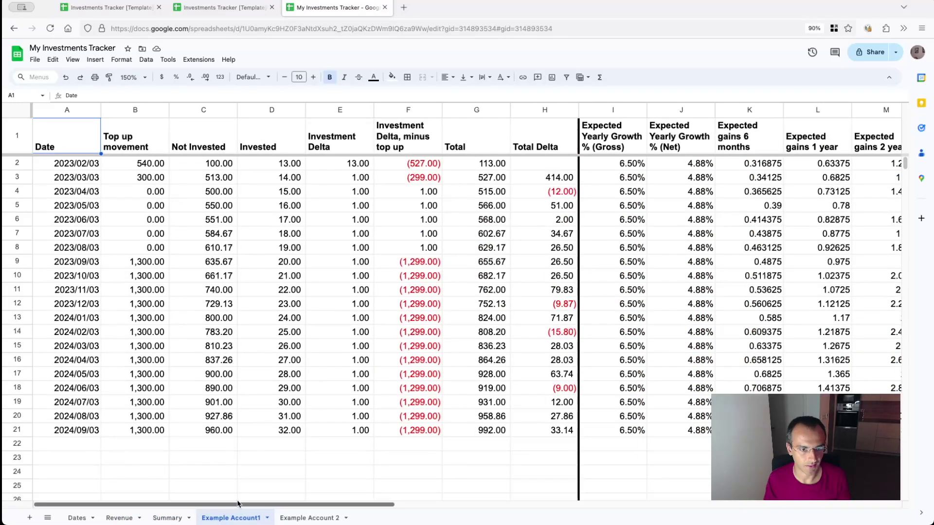
click(309, 519)
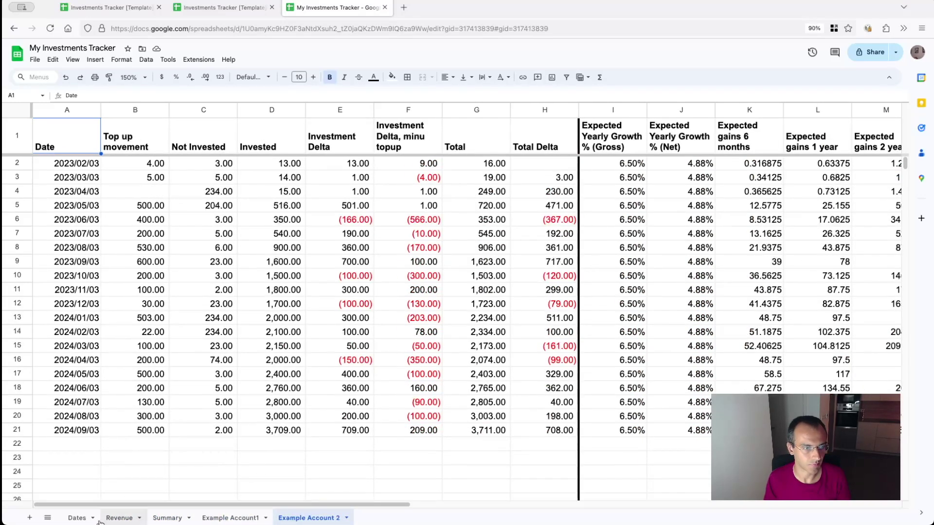
click(77, 519)
Step: Clear the old dates in rows 4 to 24 (A4:B24) of the Dates sheet
drag(158, 450, 64, 174)
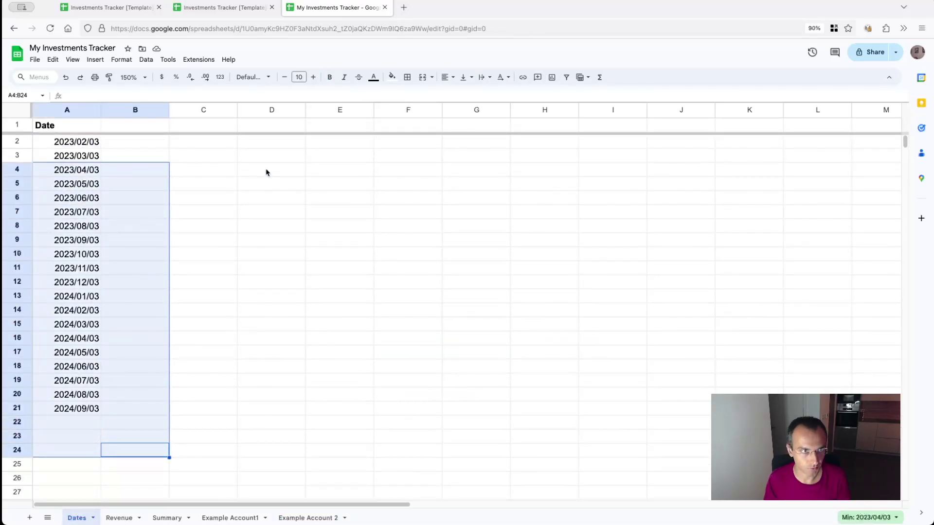
key(Delete)
click(267, 321)
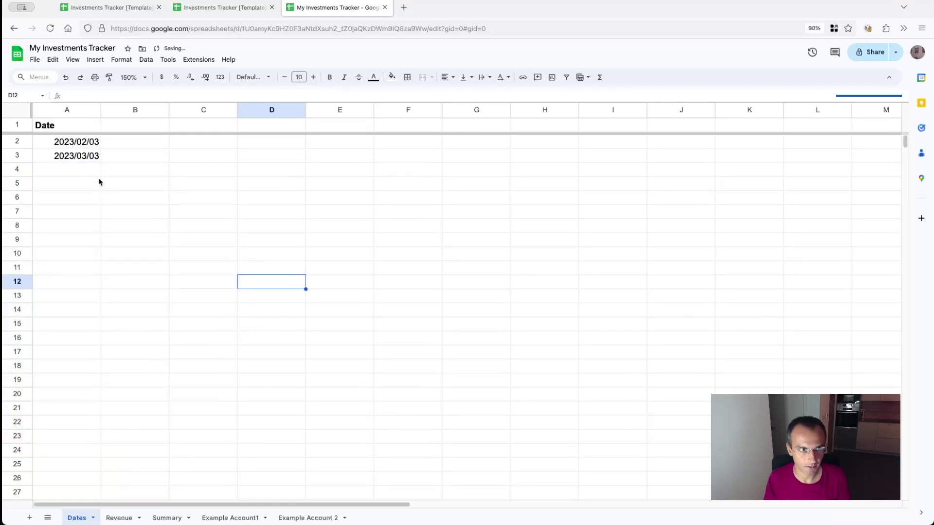
Step: Change the date in cell A3 to 2023/09/01
click(87, 156)
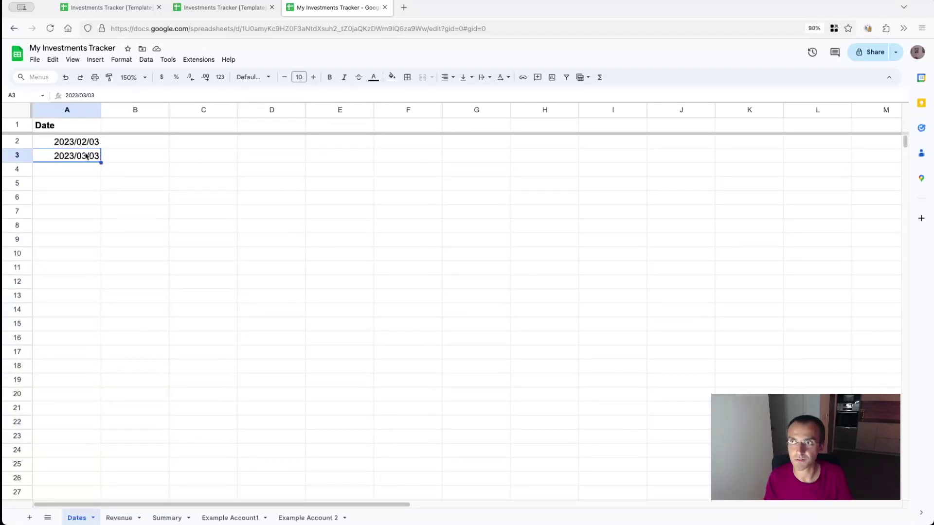
click(138, 95)
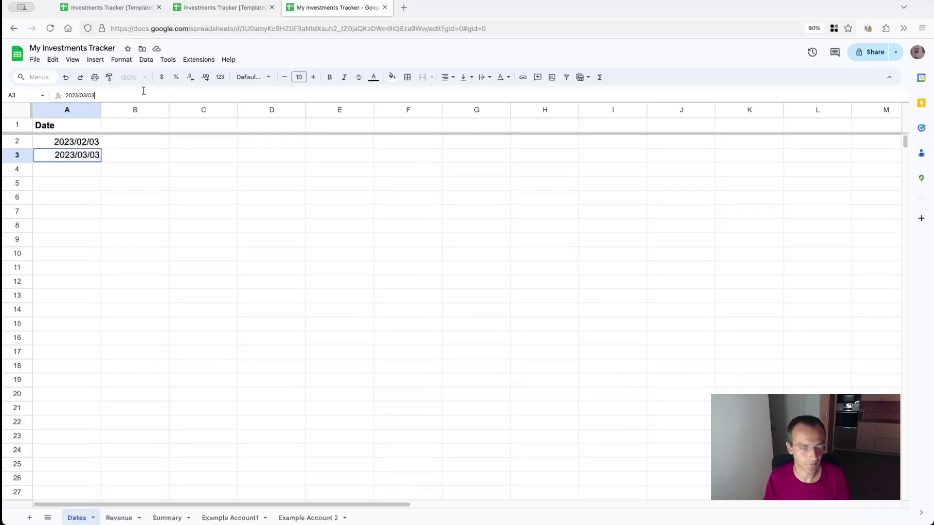
text(1)
key(Left)
key(Left)
key(Left)
key(BackSpace)
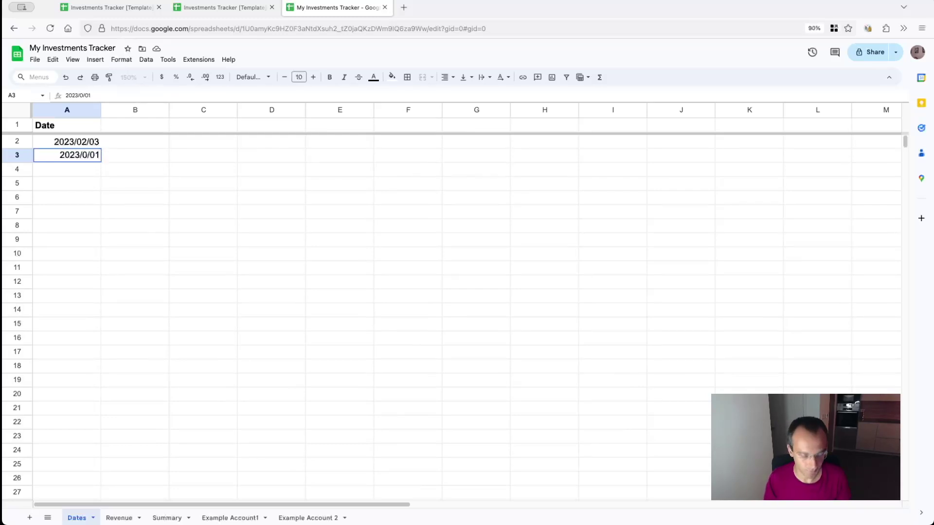
text(9)
key(Return)
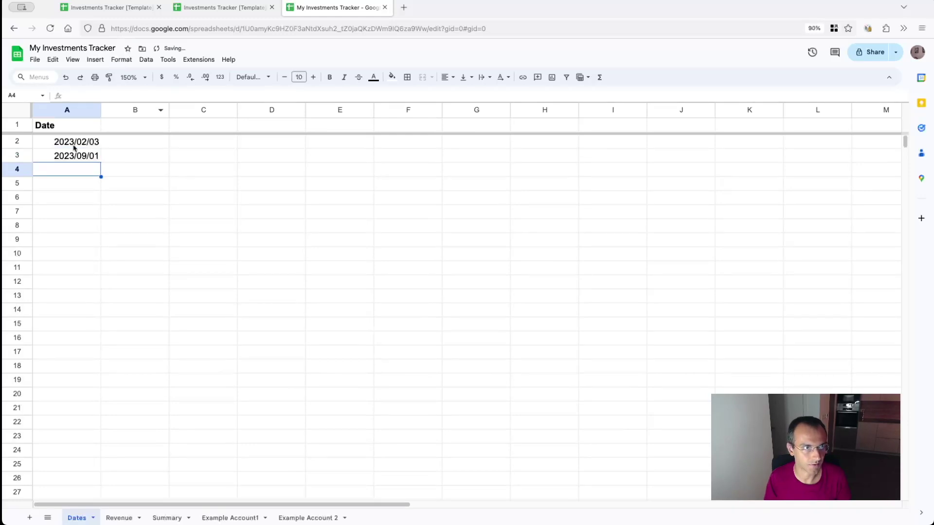
Step: Change the date in cell A2 to 2023/08/01
key(Up)
key(Up)
click(139, 95)
key(Left)
key(Left)
key(Left)
key(BackSpace)
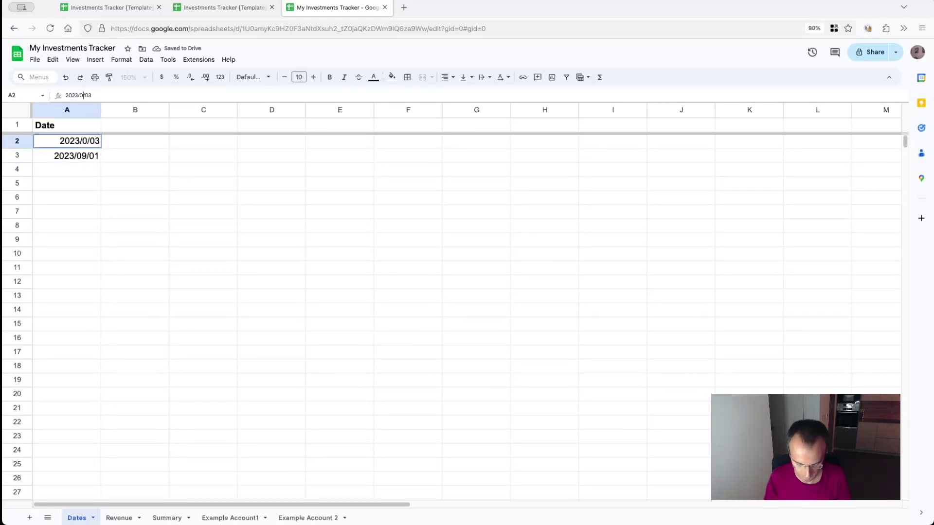
text(8)
key(BackSpace)
text(1)
key(Return)
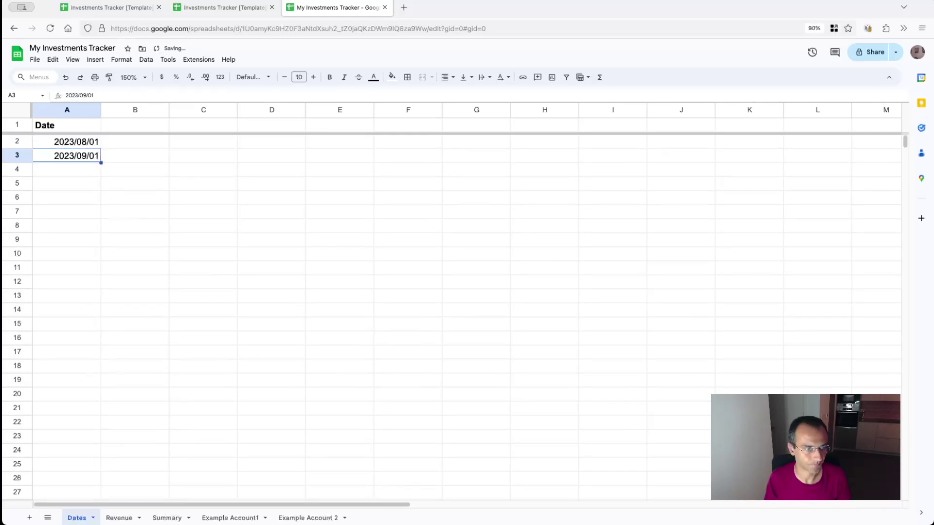
click(135, 520)
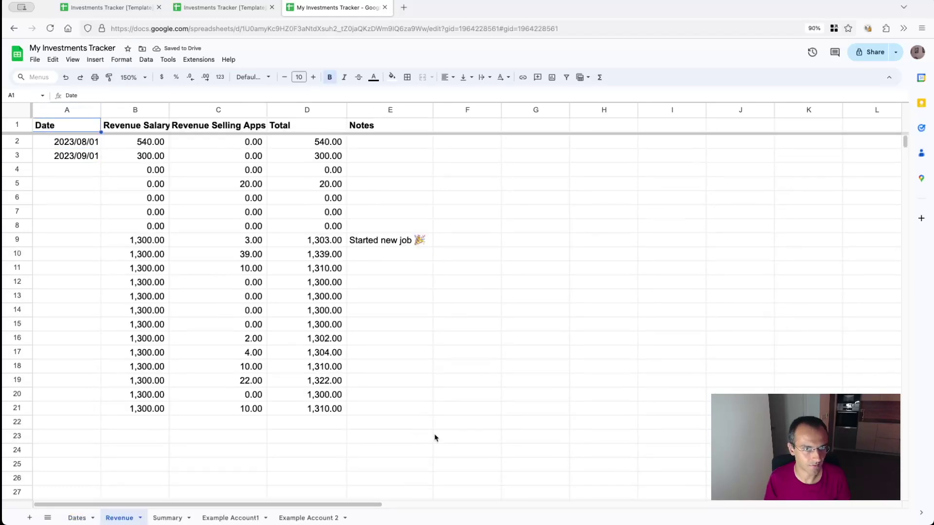
Step: Clear Revenue rows 4 to 24 across all columns
drag(423, 437, 87, 175)
click(88, 174)
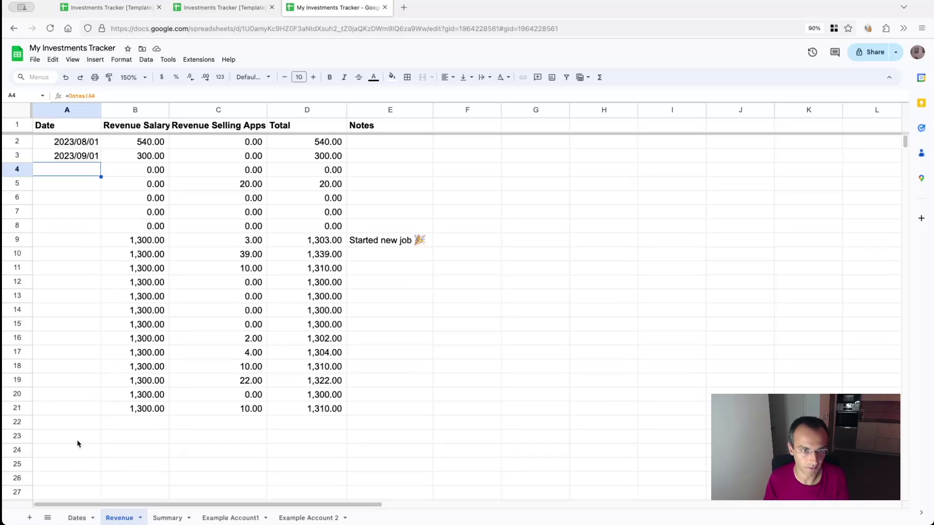
drag(436, 451, 82, 178)
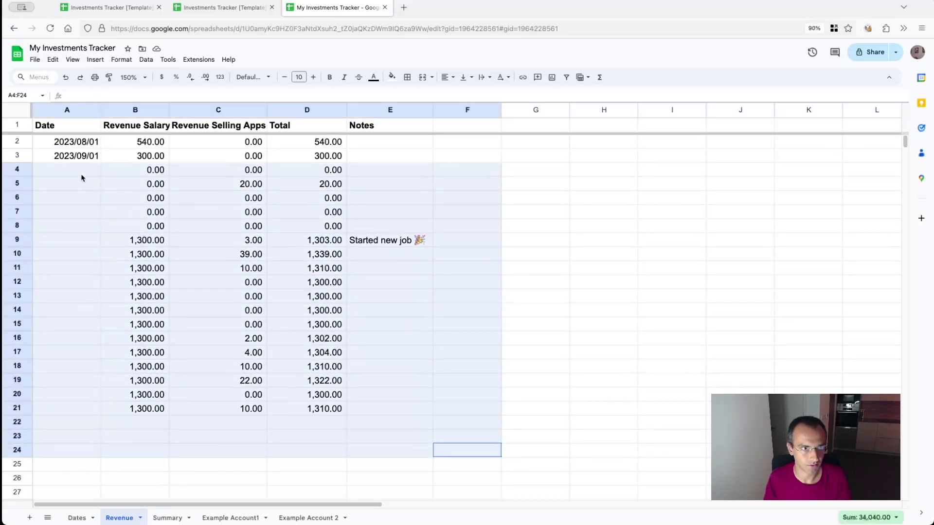
key(Delete)
Step: Clear all Summary rows after September
click(170, 517)
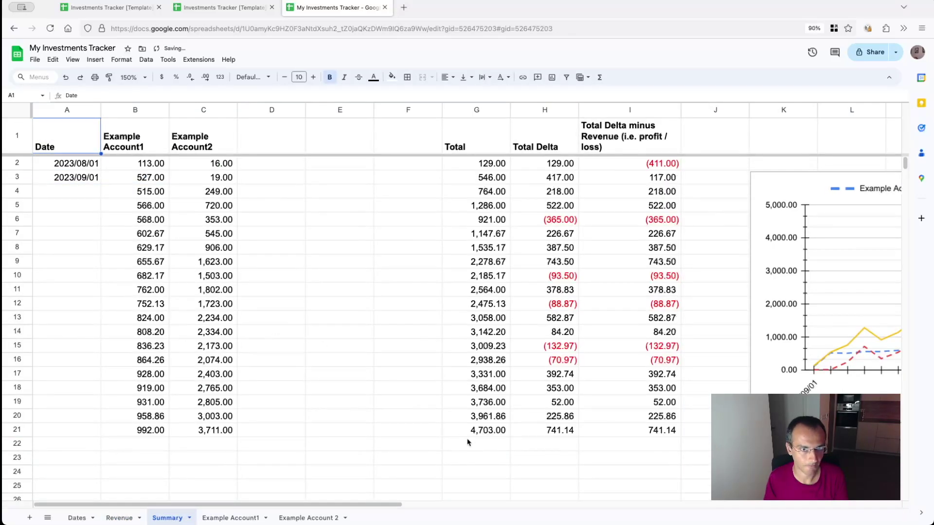
drag(687, 472, 155, 261)
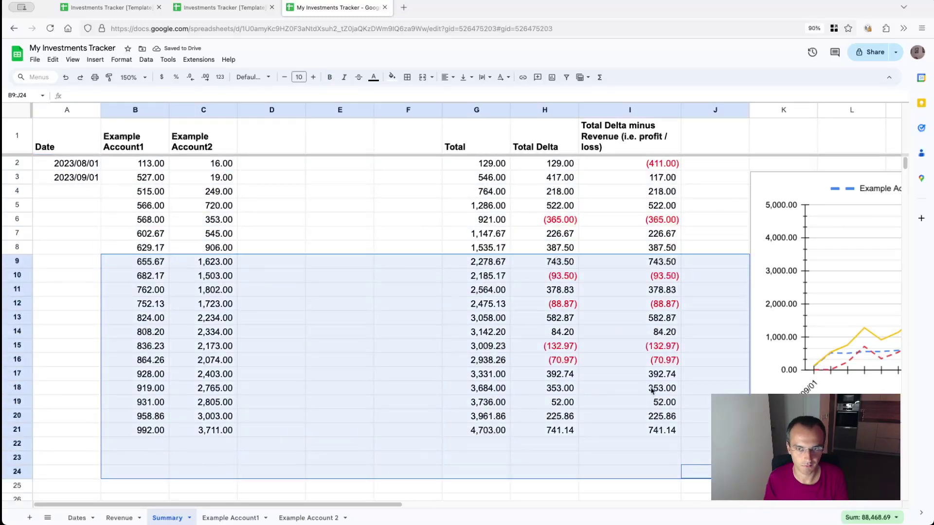
drag(661, 457, 95, 197)
key(Delete)
Step: Clear the rows after September in Example Account1
click(231, 518)
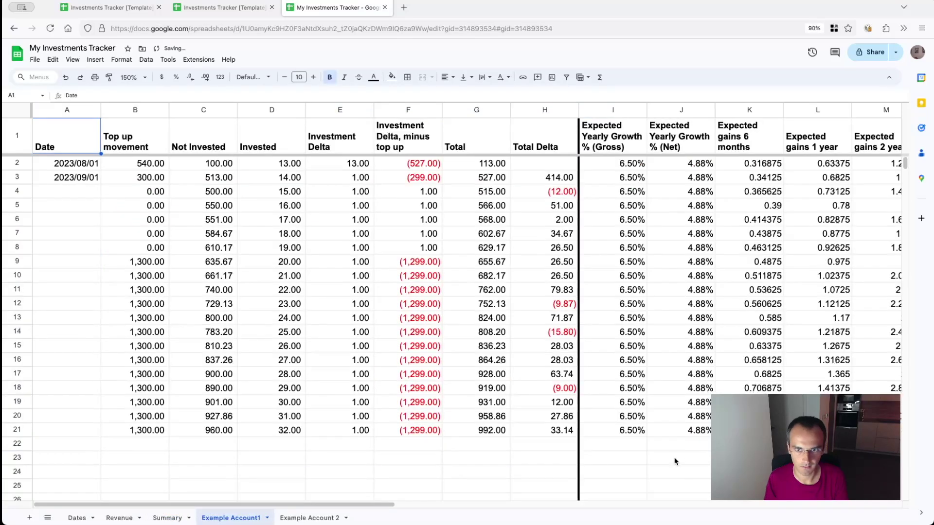
drag(124, 197, 730, 430)
key(Delete)
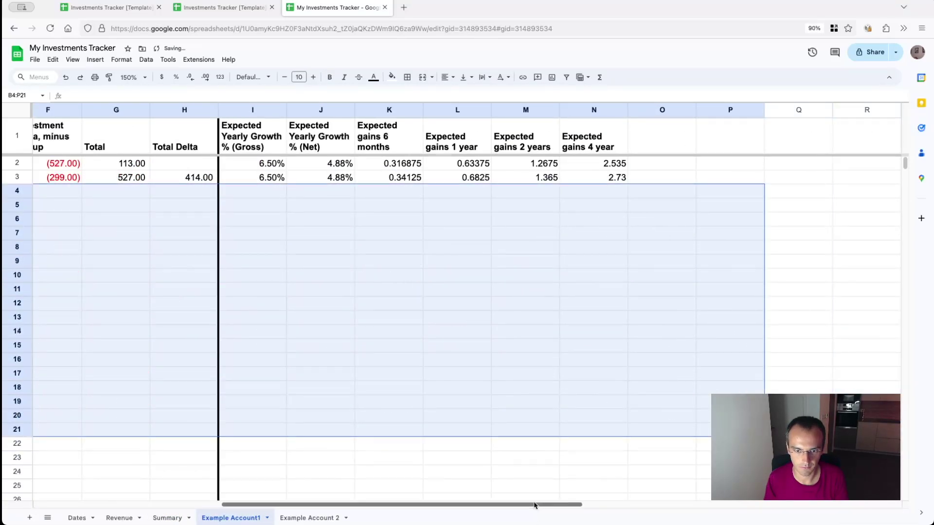
drag(534, 506, 346, 506)
Step: Clear the rows after September in Example Account 2
click(309, 517)
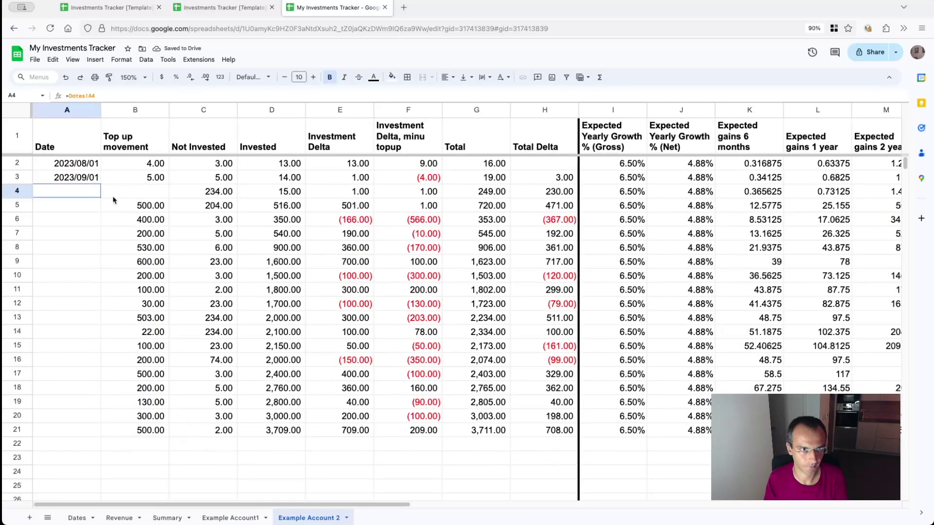
drag(94, 196, 556, 323)
key(Delete)
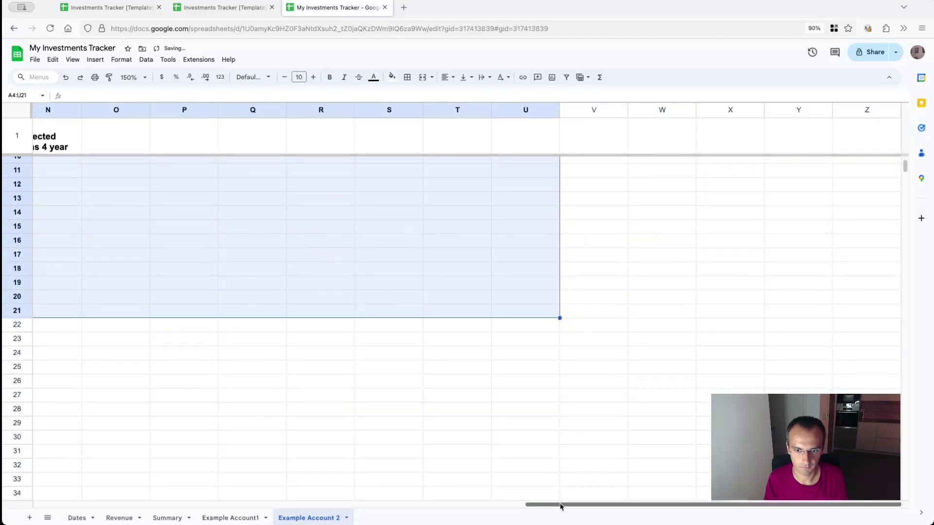
drag(561, 506, 68, 506)
scroll(141, 365, up, 3)
scroll(141, 365, down, 1)
click(119, 518)
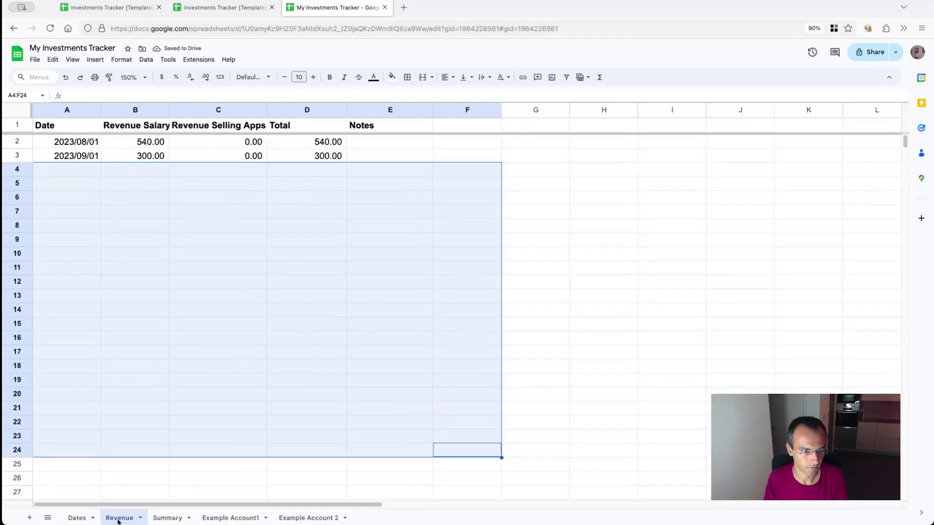
click(76, 518)
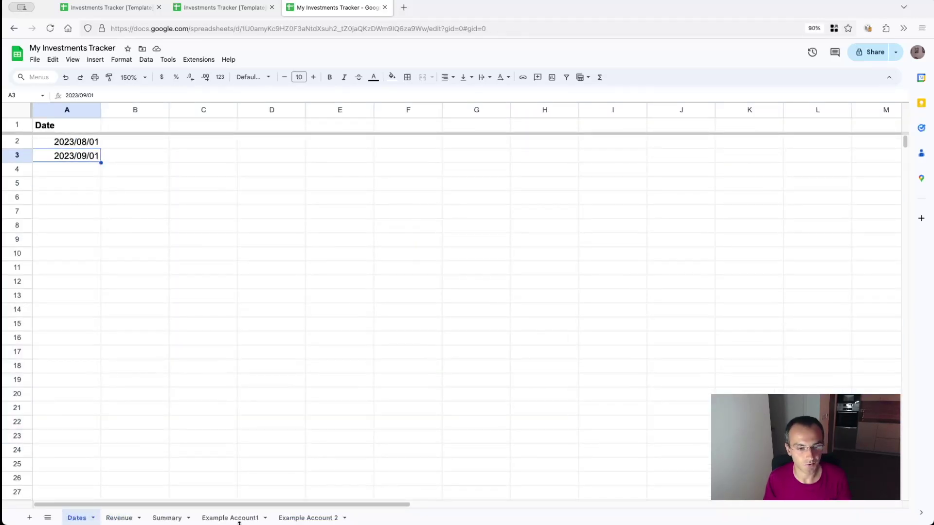
Step: Set Example Account1's August top-up, not invested and invested cells (B2:D2) to 0
click(233, 518)
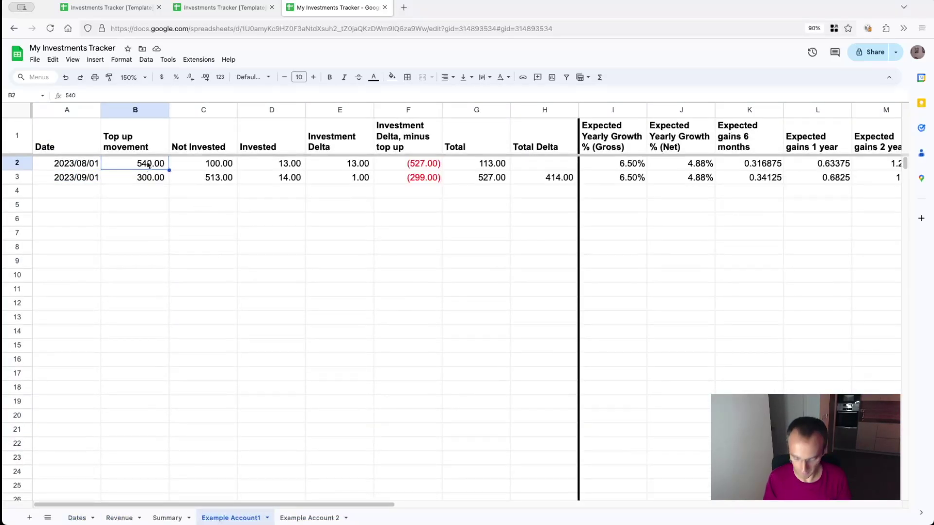
text(0)
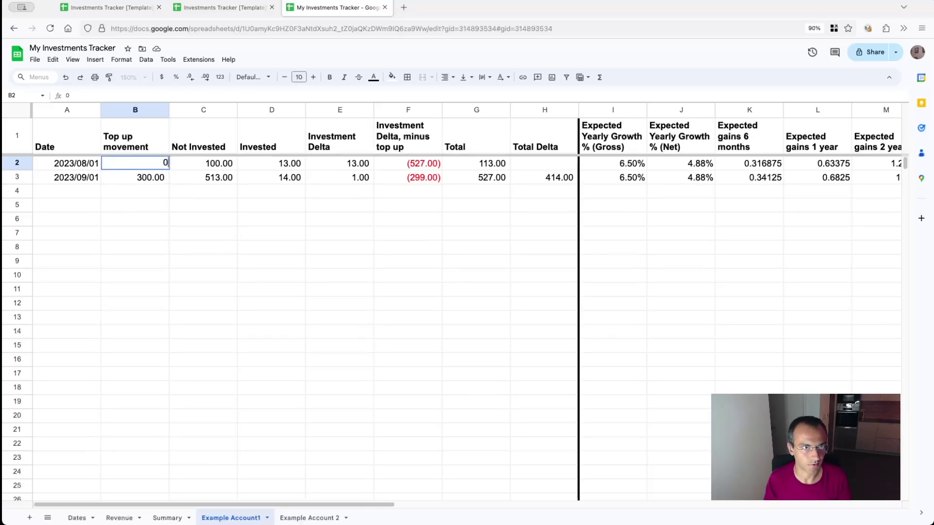
key(Tab)
text(0)
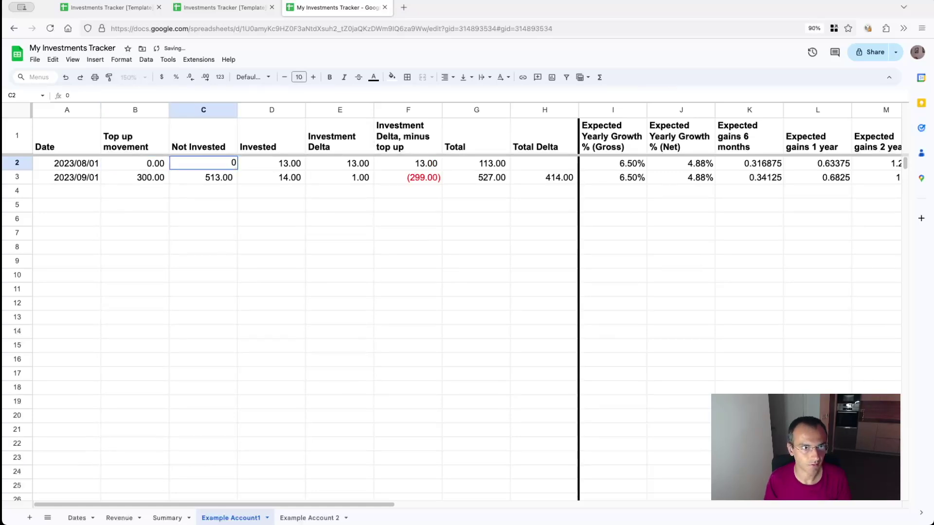
key(Tab)
text(0)
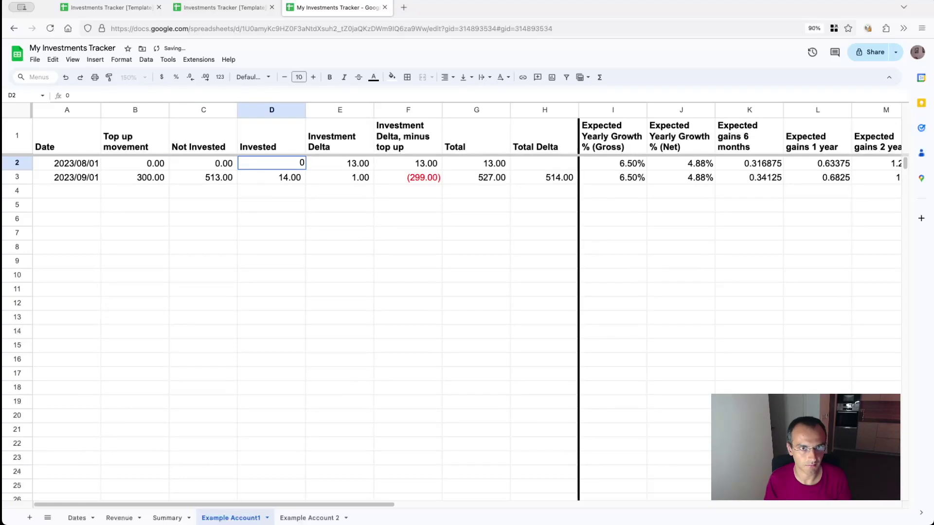
key(Return)
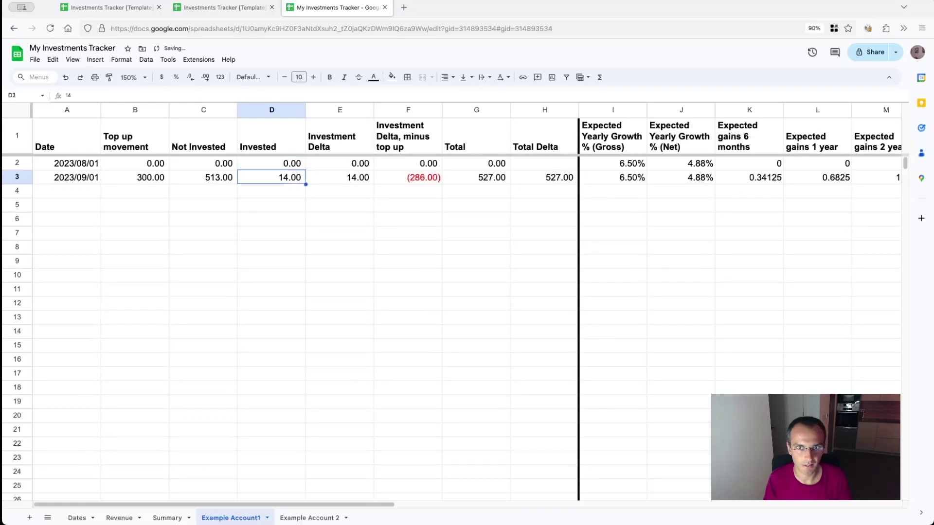
Step: Set Example Account 2's August top-up, not invested and invested cells (B2:D2) to 0
click(327, 519)
scroll(146, 194, up, 1)
click(145, 166)
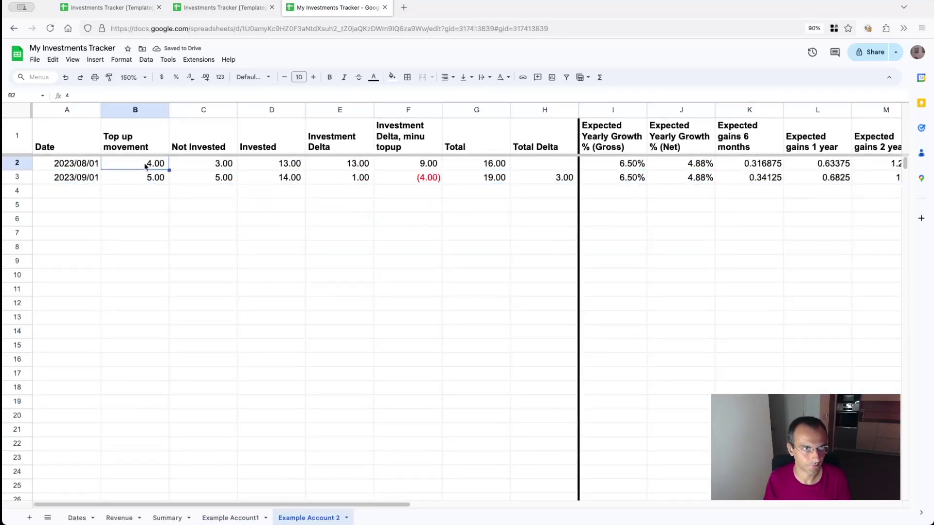
text(0)
key(Tab)
text(0)
key(Tab)
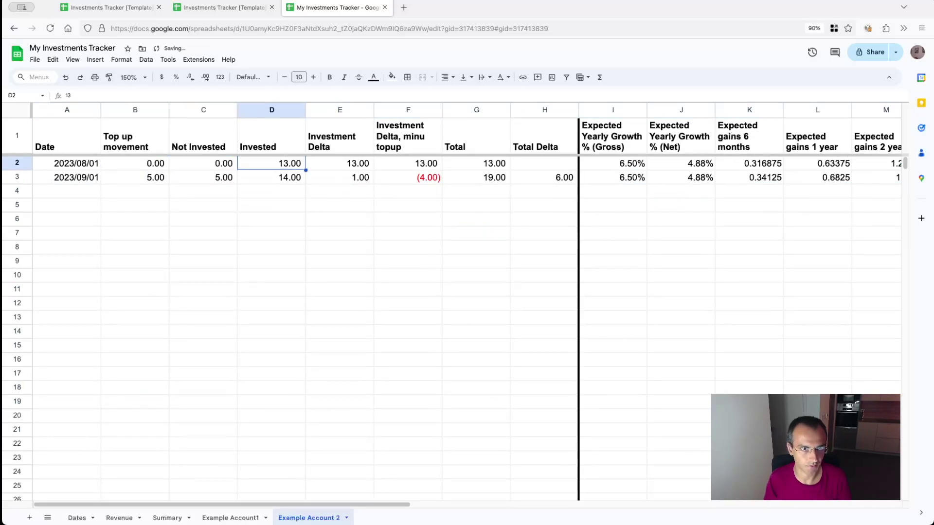
text(0)
key(Return)
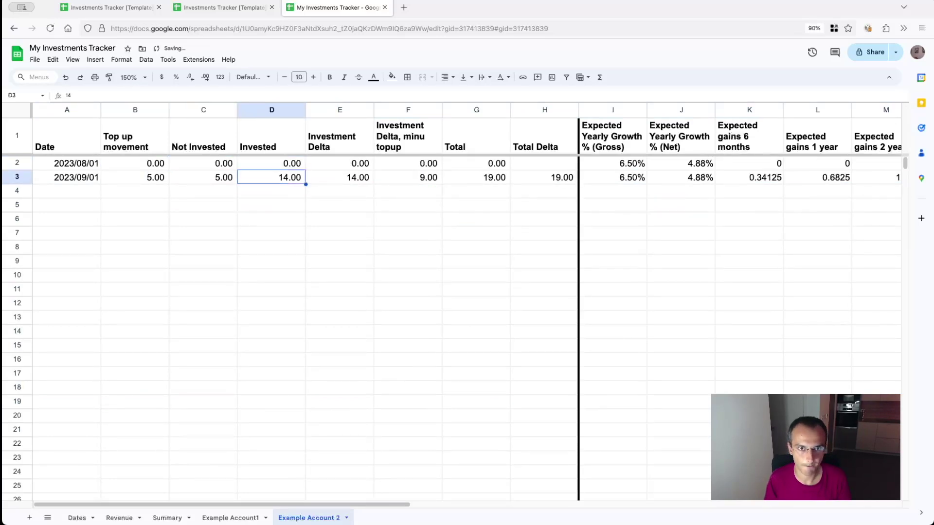
click(231, 518)
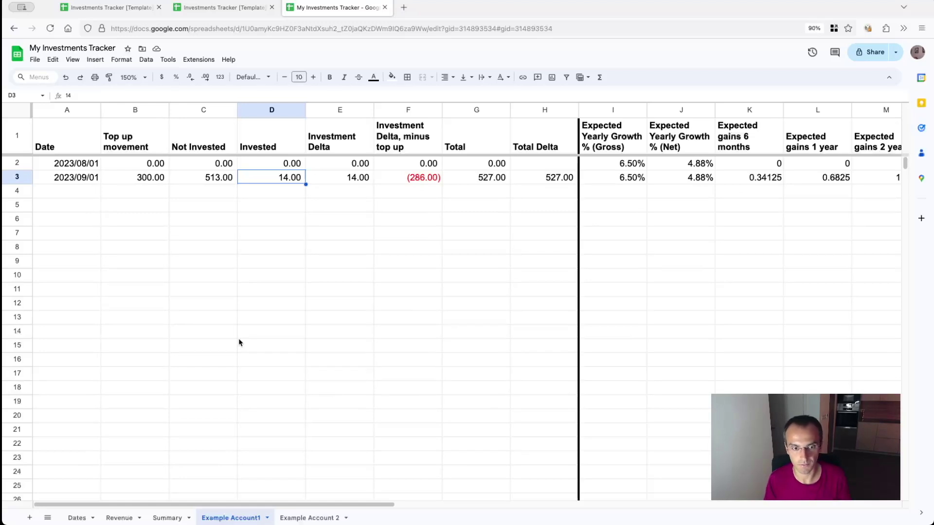
Step: Enter September's 100 top-up, 10000 not invested and 500 invested in B3:D3
click(143, 178)
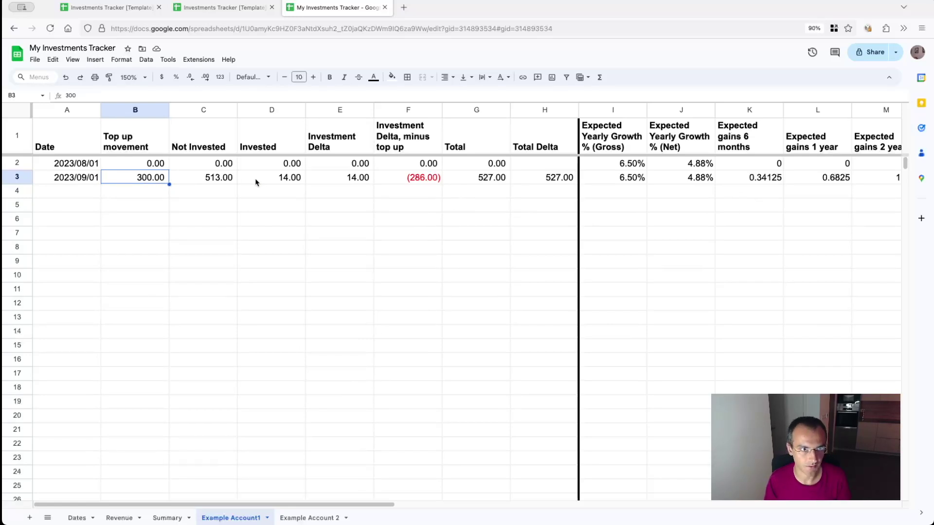
text(100)
key(Tab)
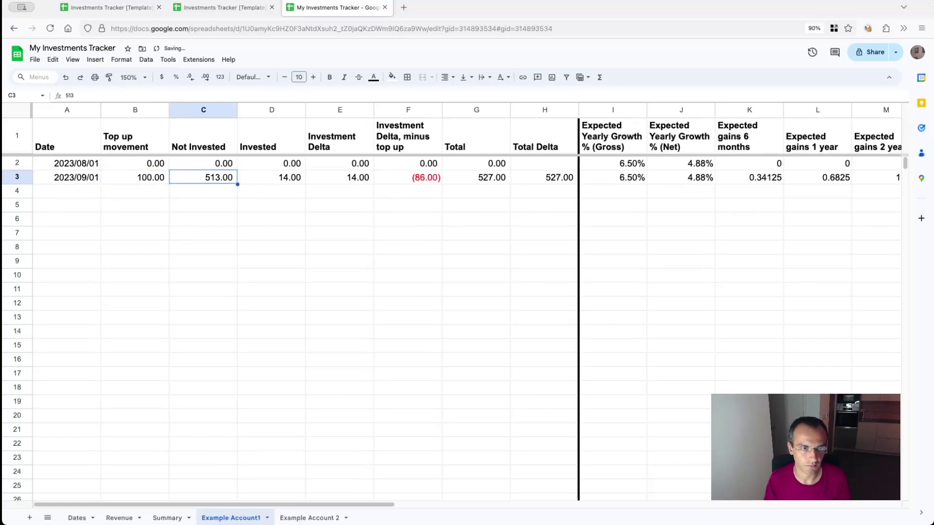
text(10000)
key(Return)
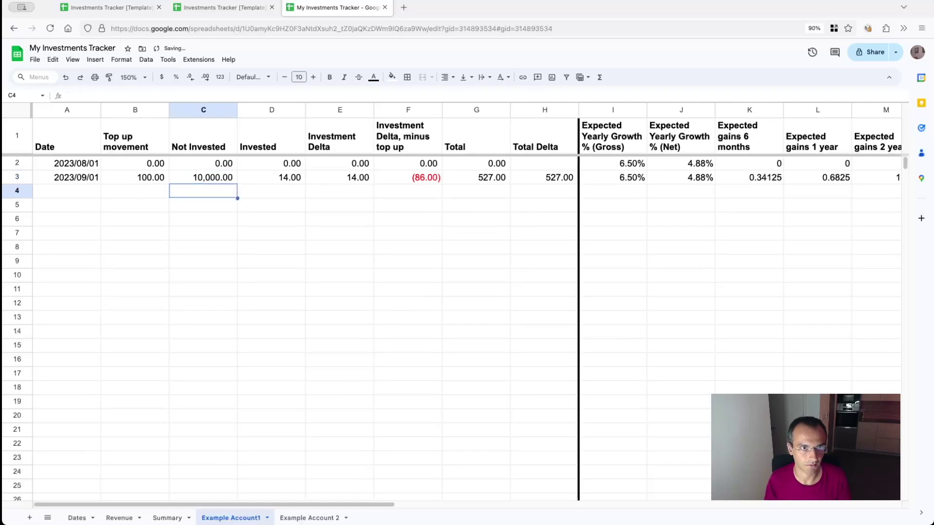
click(272, 177)
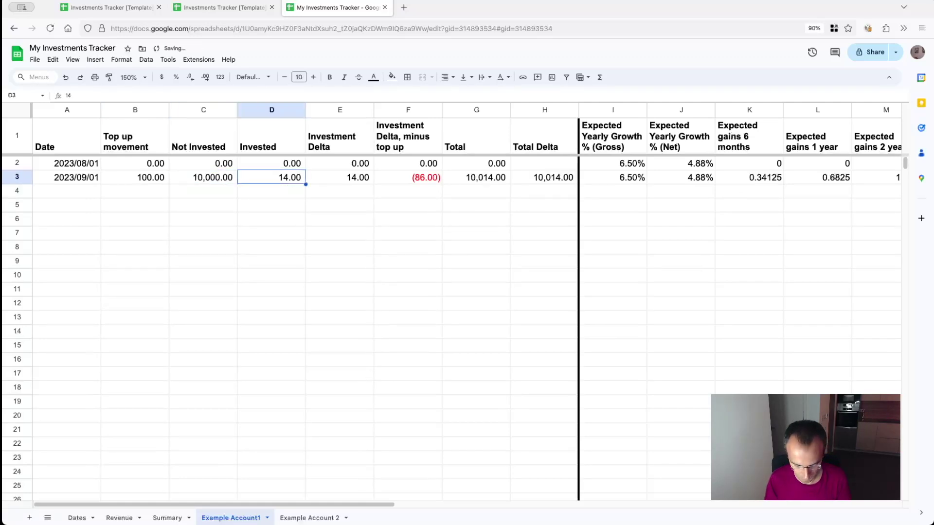
text(500)
key(Tab)
key(Tab)
key(Tab)
key(Tab)
key(Tab)
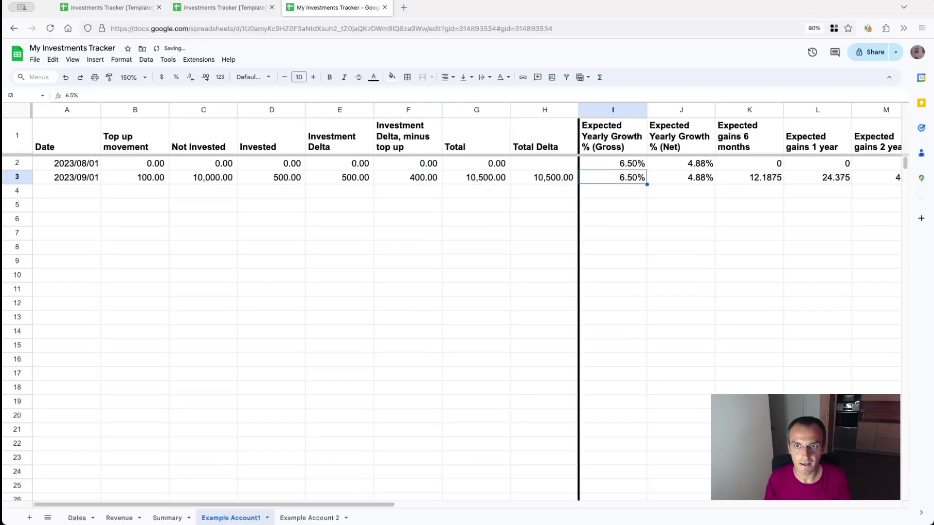
Step: Set September's gross yearly growth rate in I3 to 5%
key(Right)
key(Right)
key(Right)
key(Right)
key(Left)
key(Left)
key(Left)
key(Left)
key(Left)
key(Right)
key(Right)
key(Right)
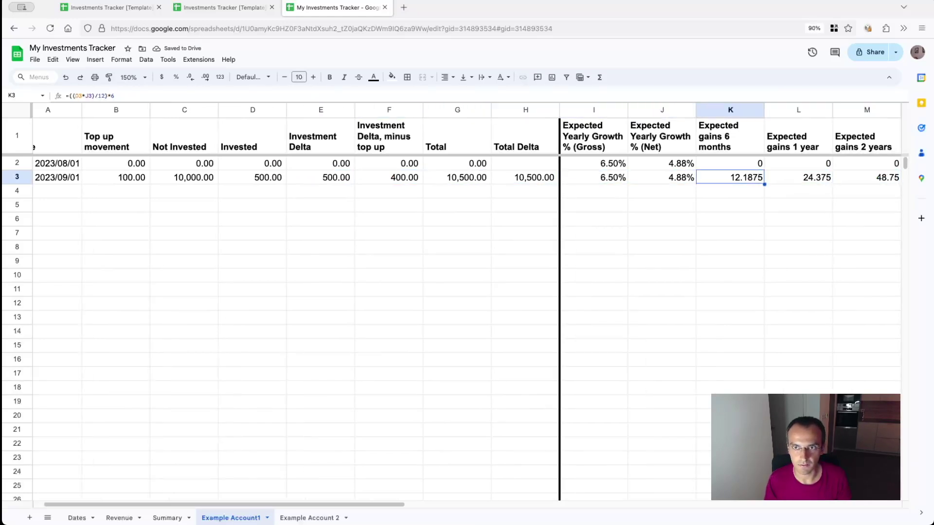
key(Left)
key(Left)
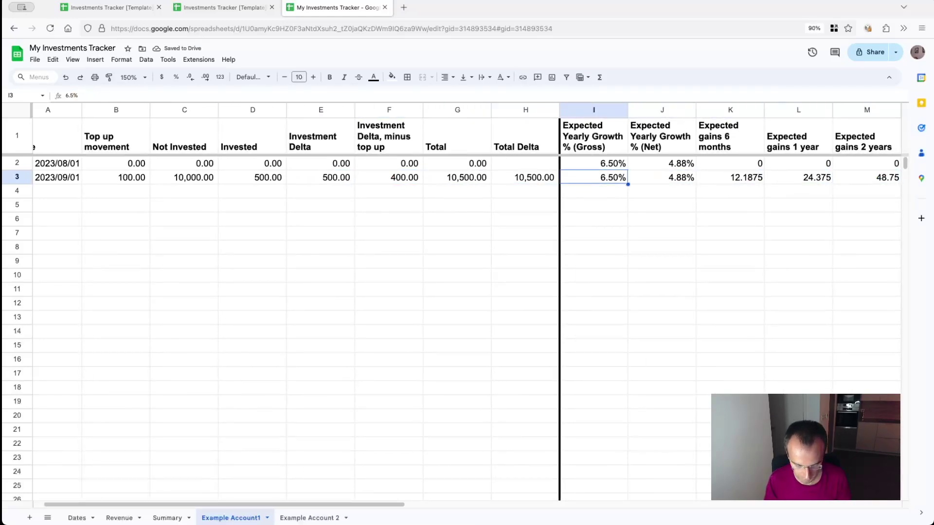
text(5)
key(Return)
key(Right)
key(Right)
key(Up)
key(Left)
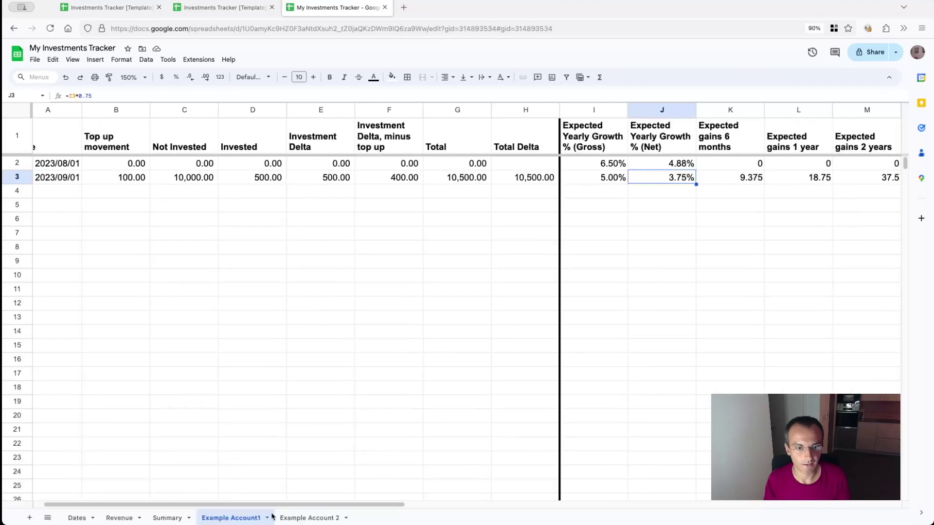
Step: Review the Summary's recalculated 10,519 total and its chart, then return to Example Account 2
click(308, 519)
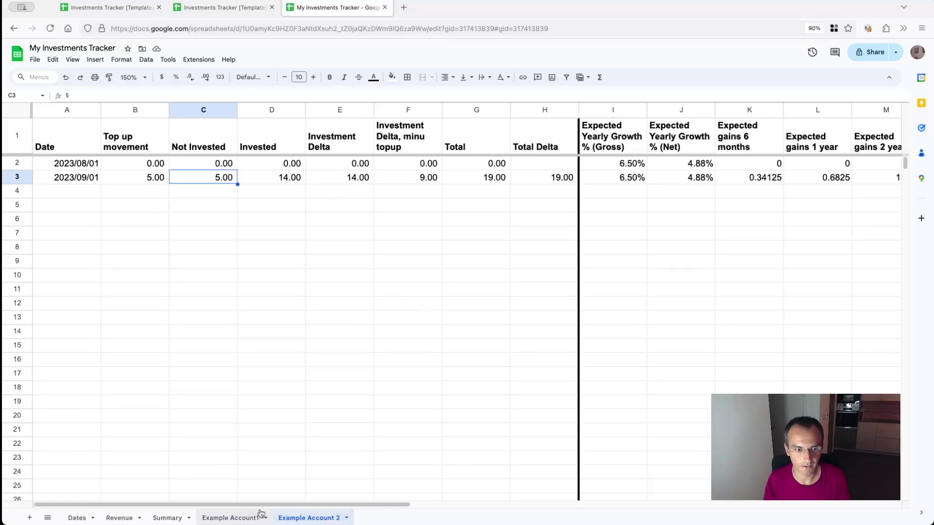
click(168, 518)
click(221, 204)
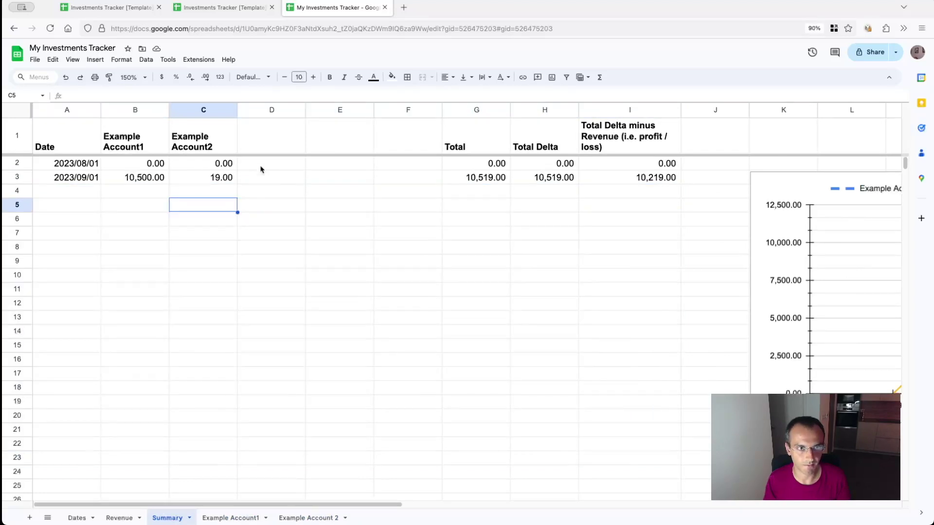
drag(396, 506, 631, 506)
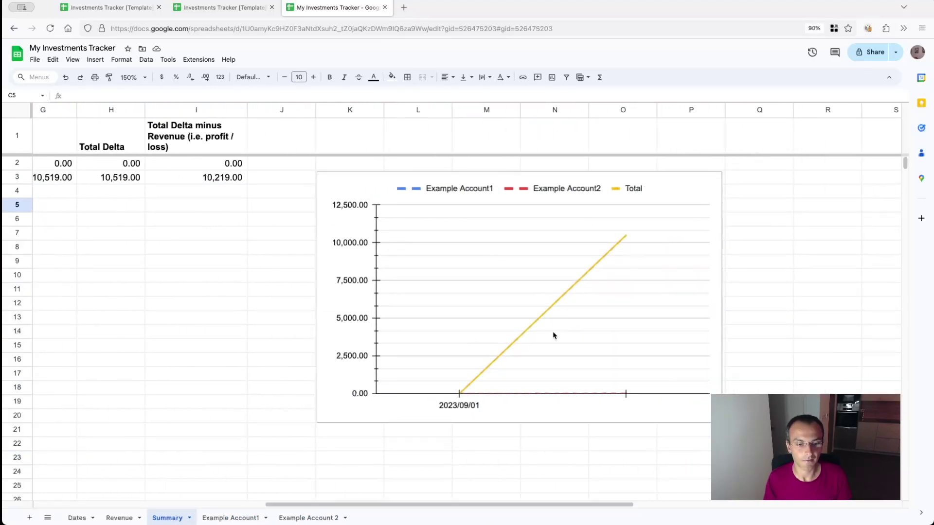
click(341, 518)
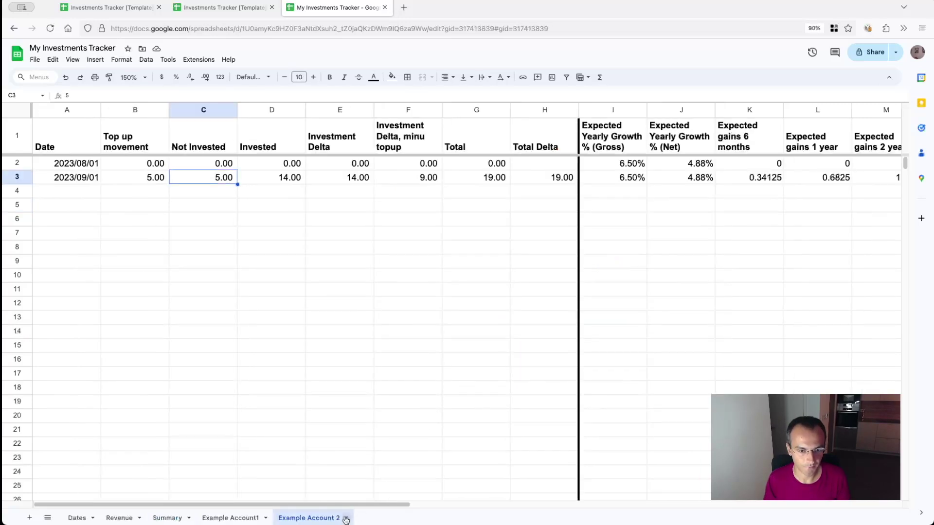
Step: Duplicate Example Account 2 and rename the copy 'Bank Account 1'
click(346, 518)
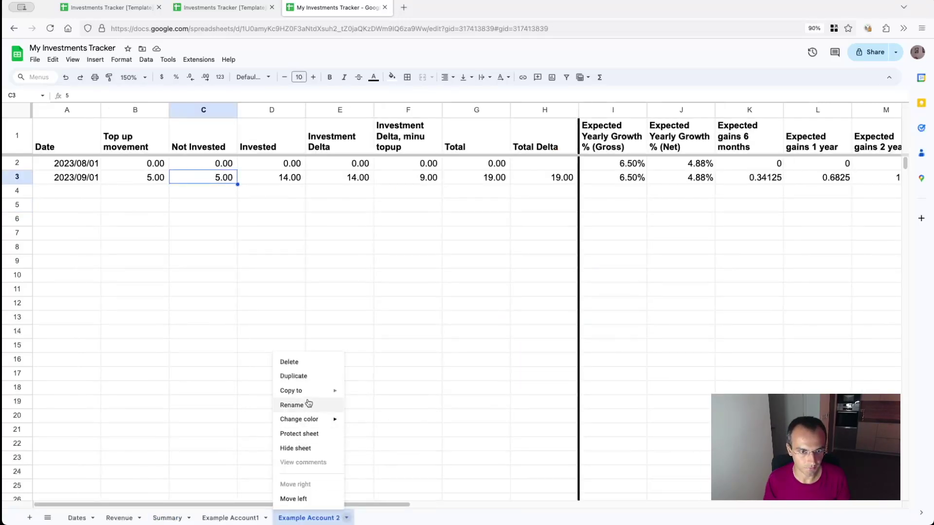
click(318, 379)
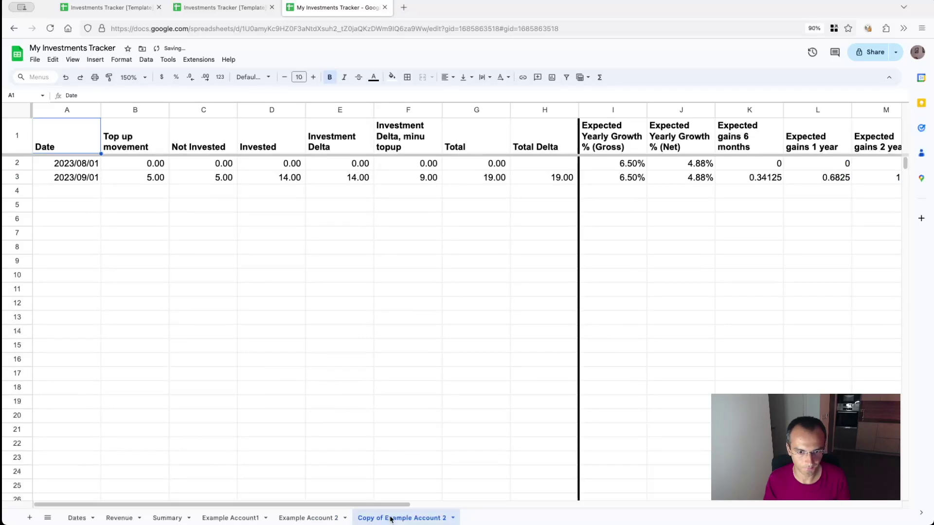
double_click(444, 519)
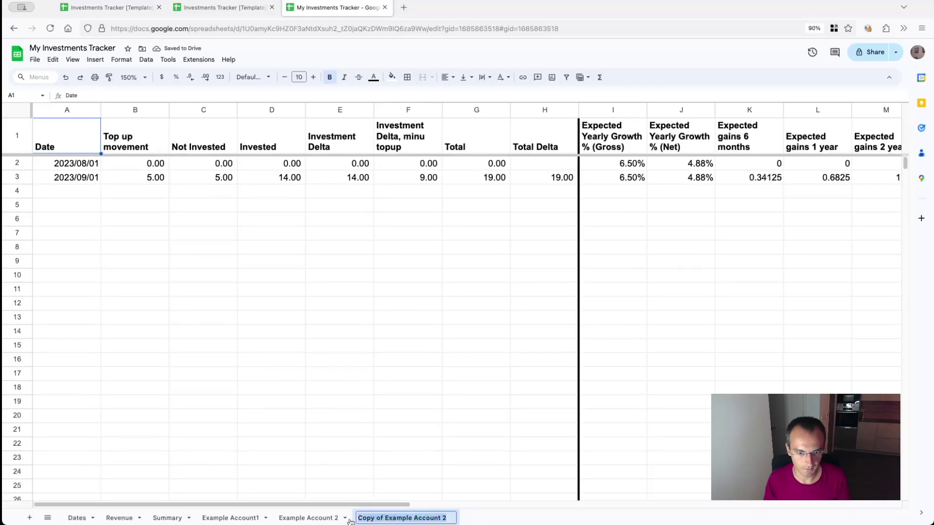
text(Bank)
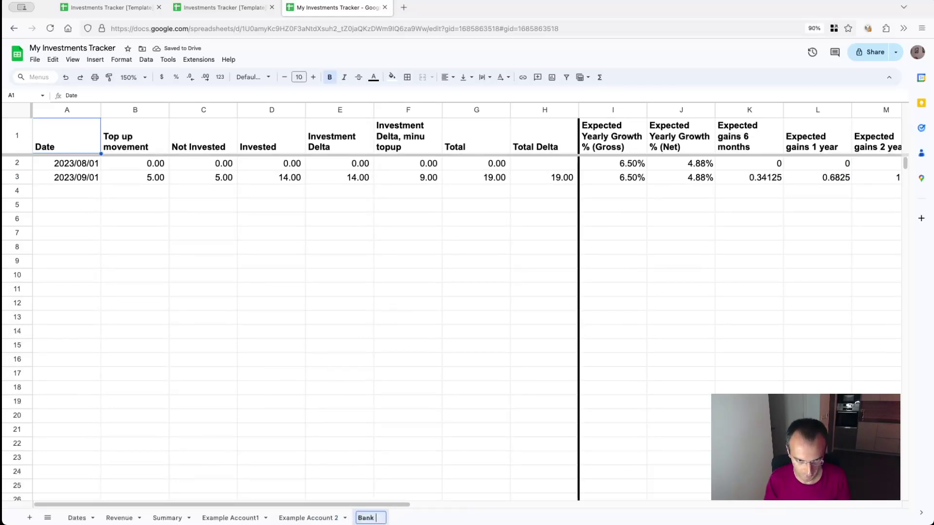
text( Account 1)
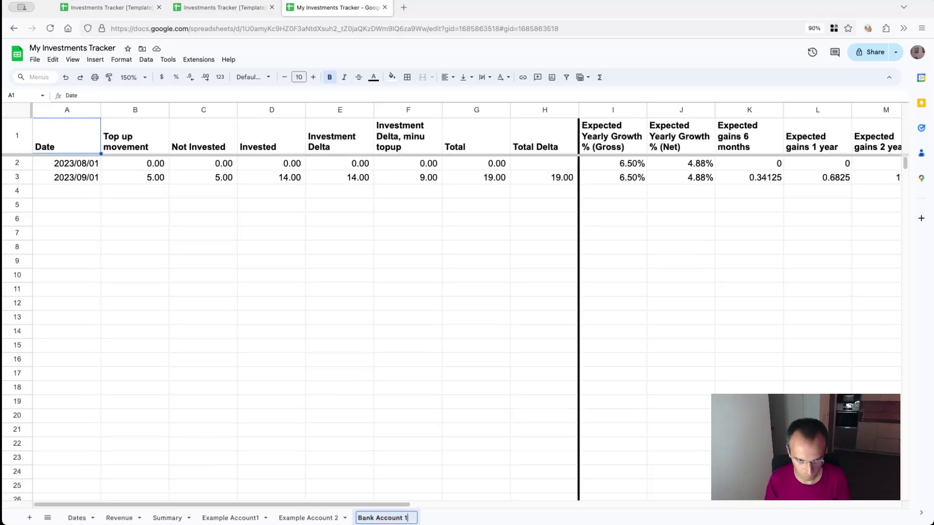
key(Return)
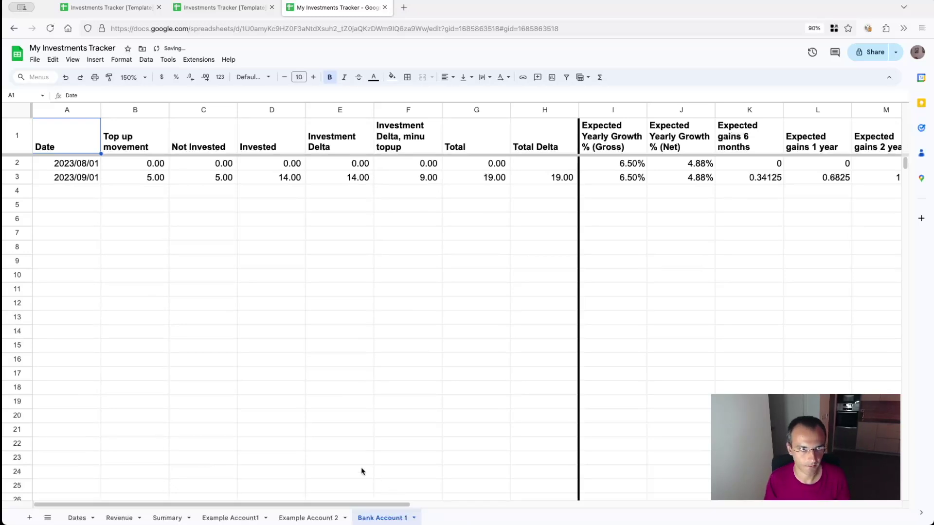
Step: Enter Bank Account 1's September values: 500 top-up, 300 not invested, 100 invested
click(144, 178)
key(Right)
key(Right)
key(Right)
key(Right)
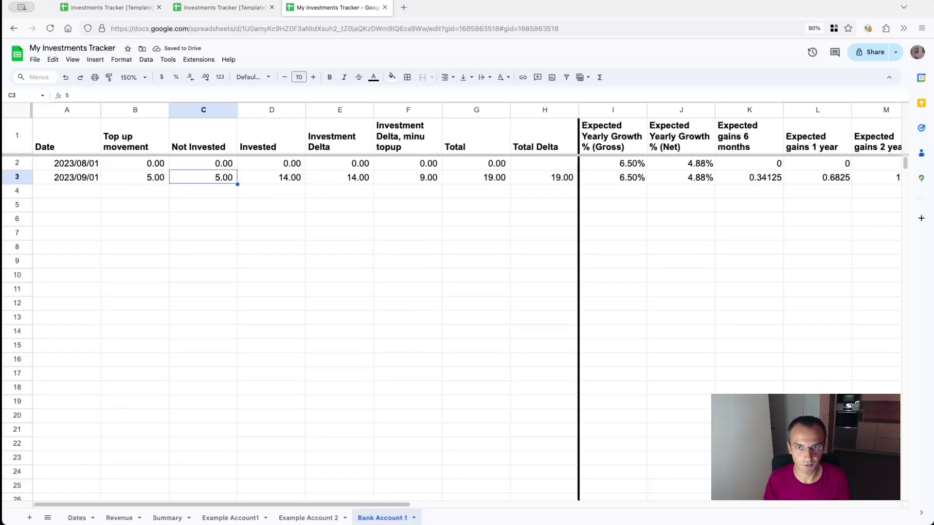
key(Left)
key(Left)
key(Left)
key(Left)
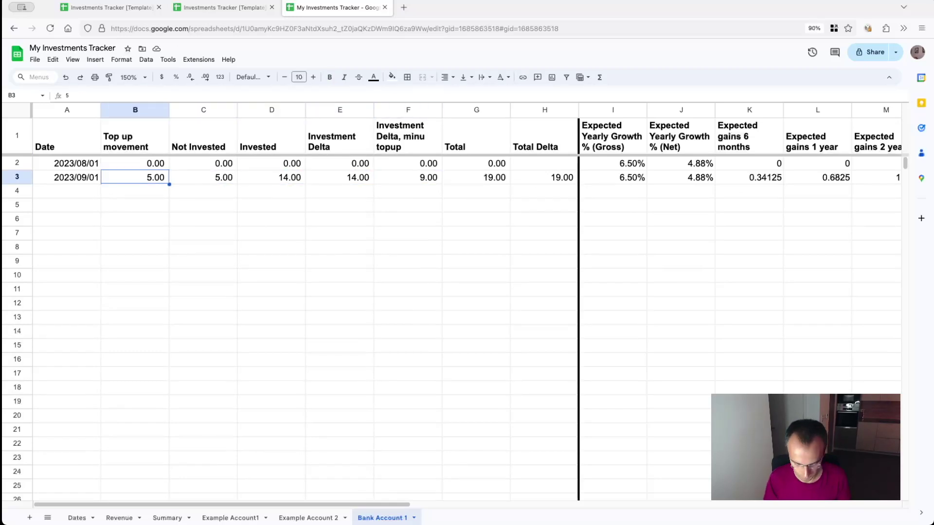
text(500)
key(Return)
key(Up)
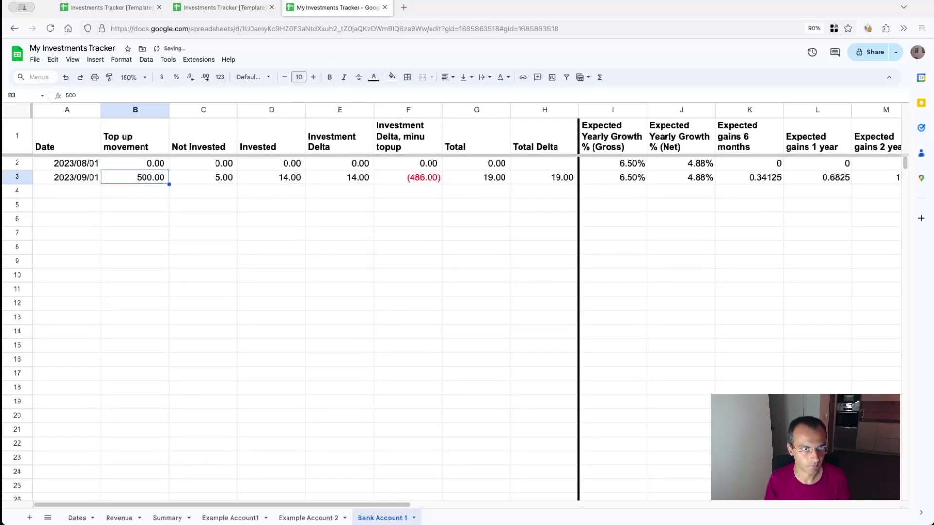
key(Right)
text(300)
key(Right)
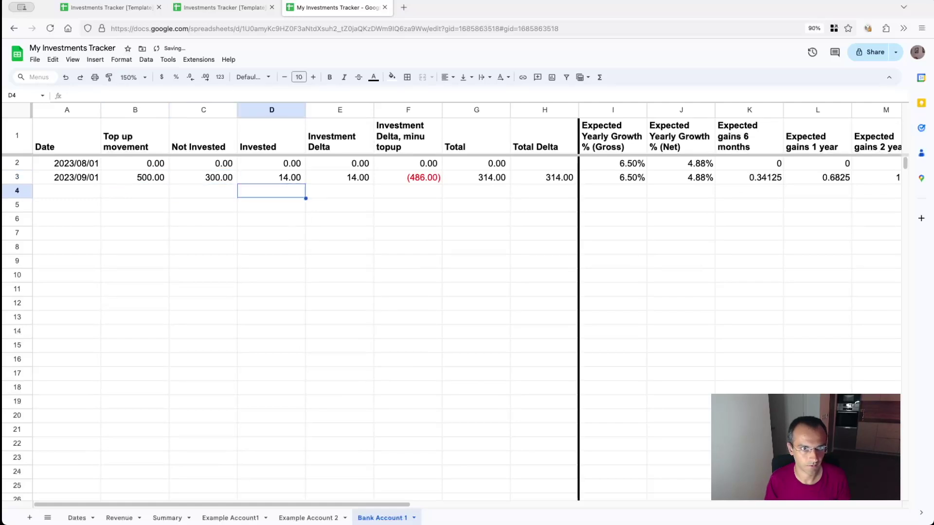
key(Right)
key(Left)
text(100)
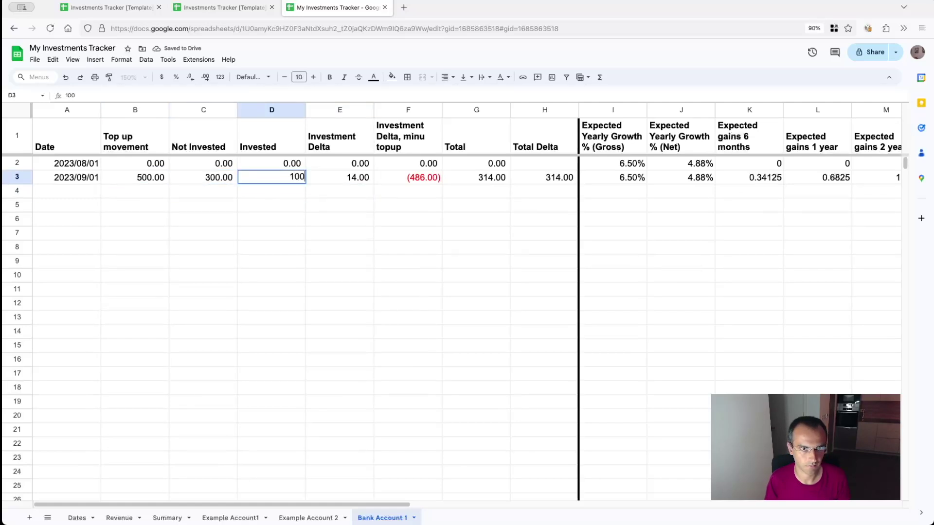
key(Return)
key(Up)
key(Right)
click(179, 522)
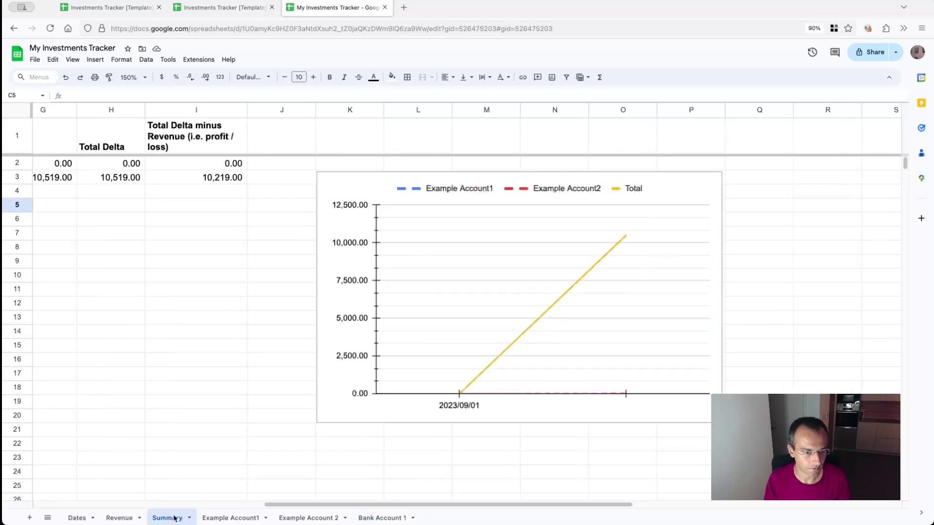
drag(321, 507, 49, 492)
drag(218, 127, 217, 181)
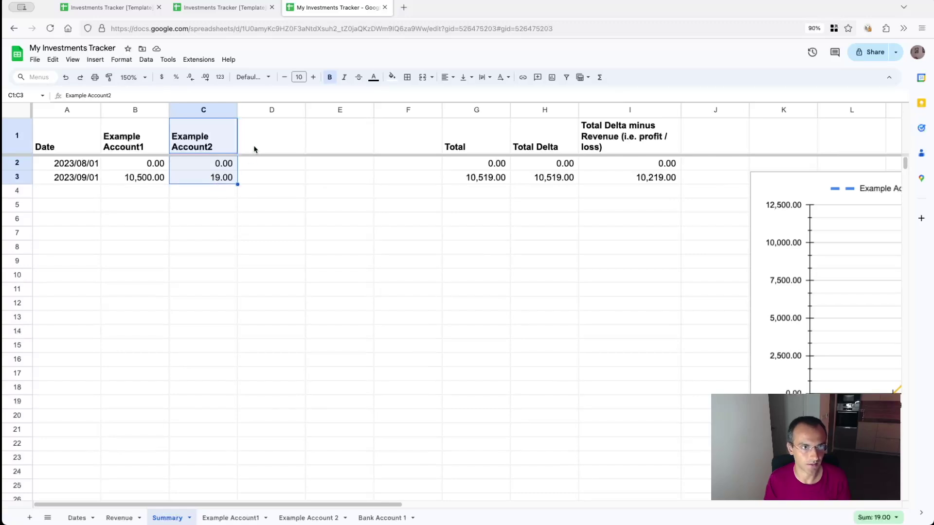
click(270, 136)
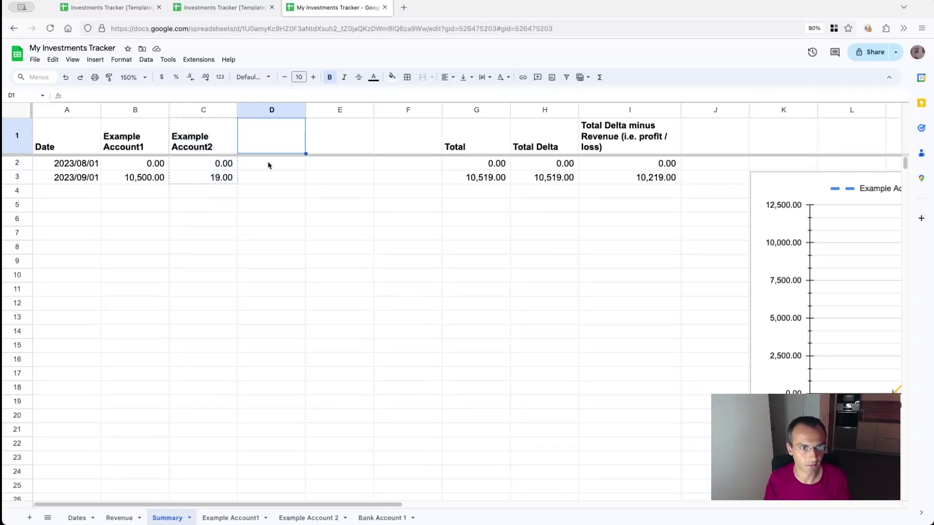
text(Example Account2  19.00)
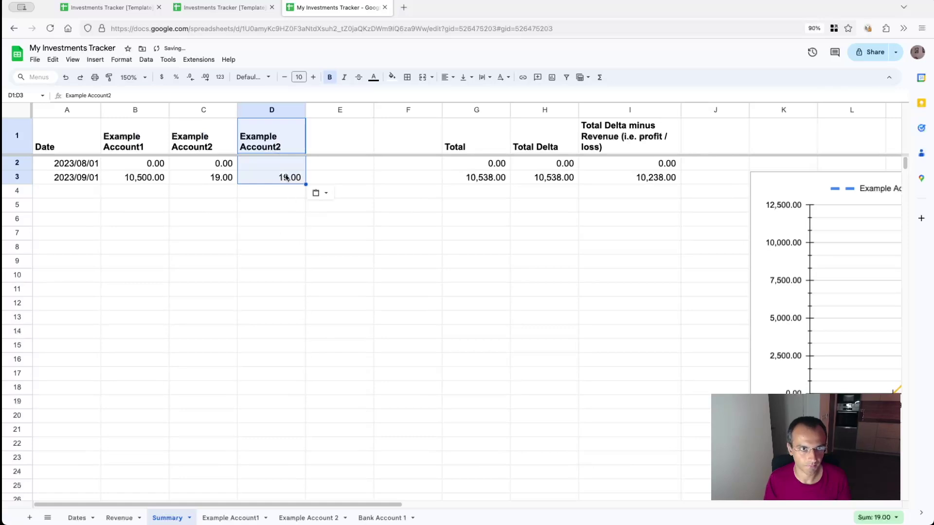
double_click(276, 126)
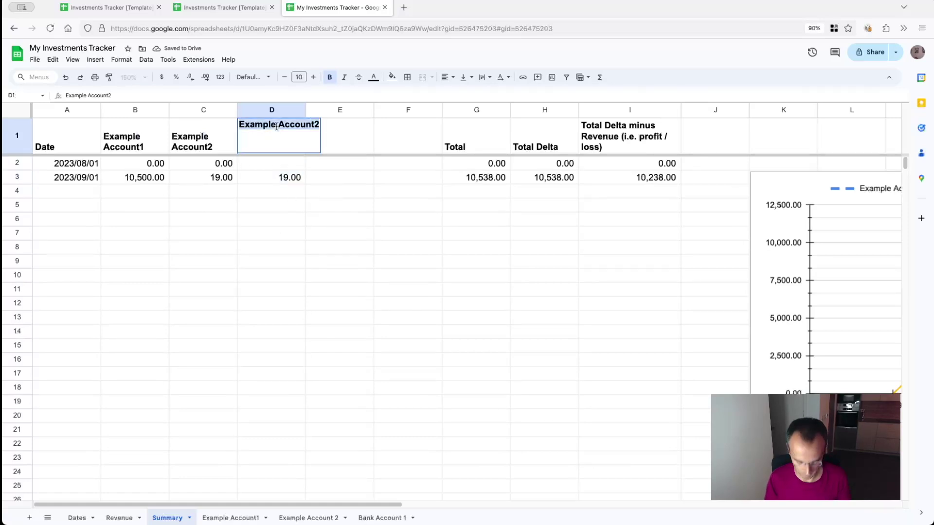
text(Bank Account 1)
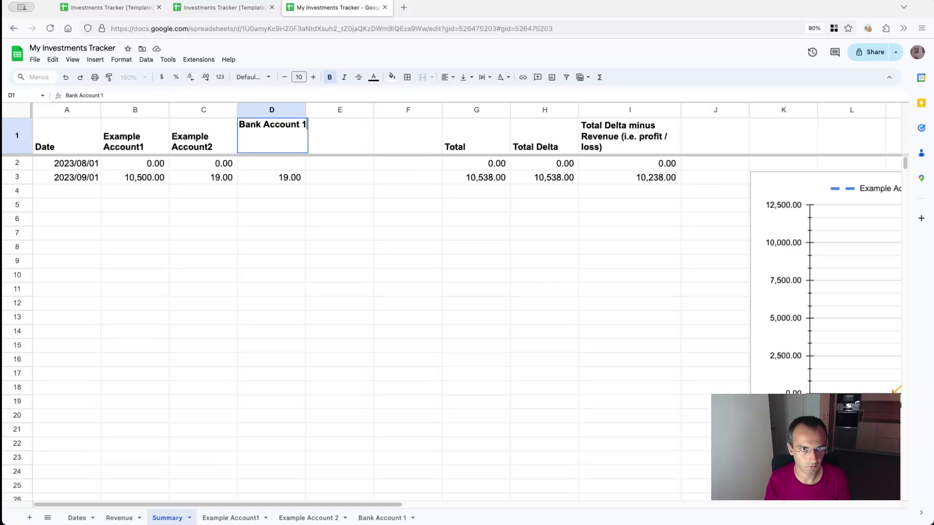
key(Return)
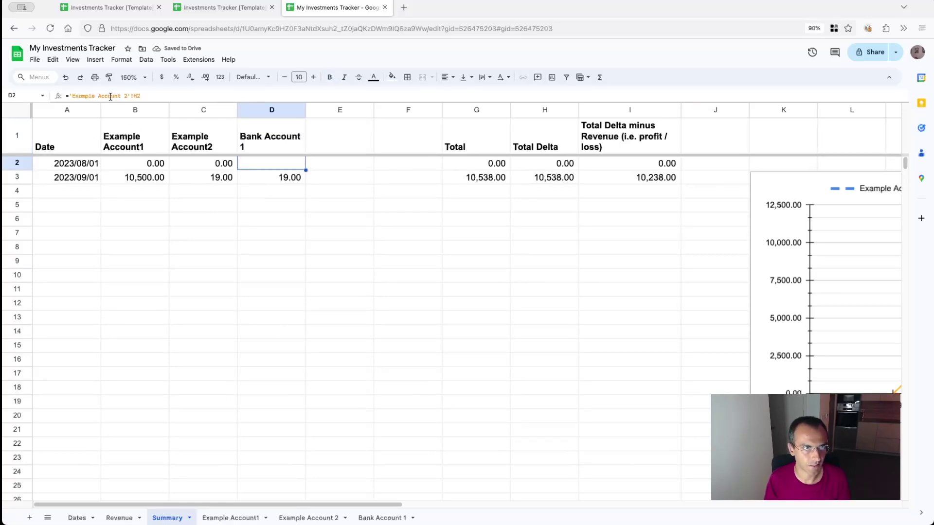
Step: Repoint D2's formula to the Bank Account 1 sheet's total, ='Bank Account 1'!H2
click(391, 519)
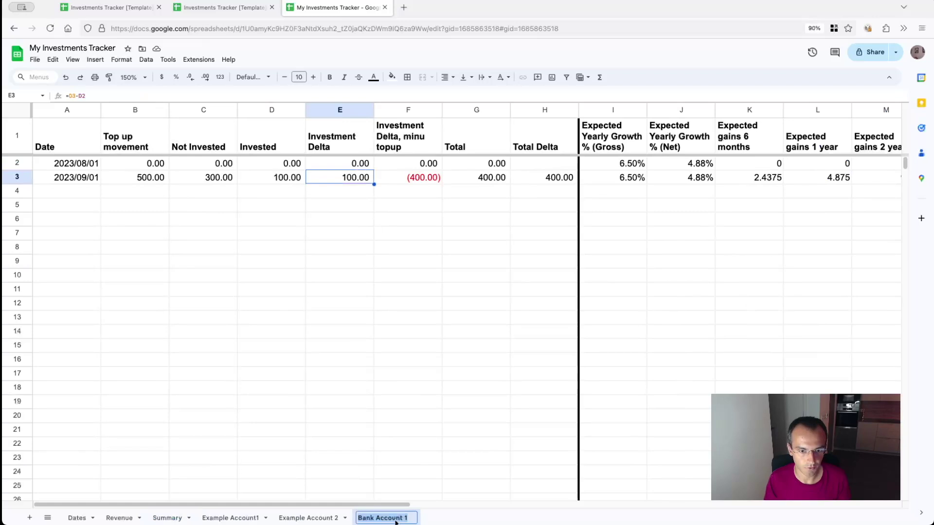
click(167, 518)
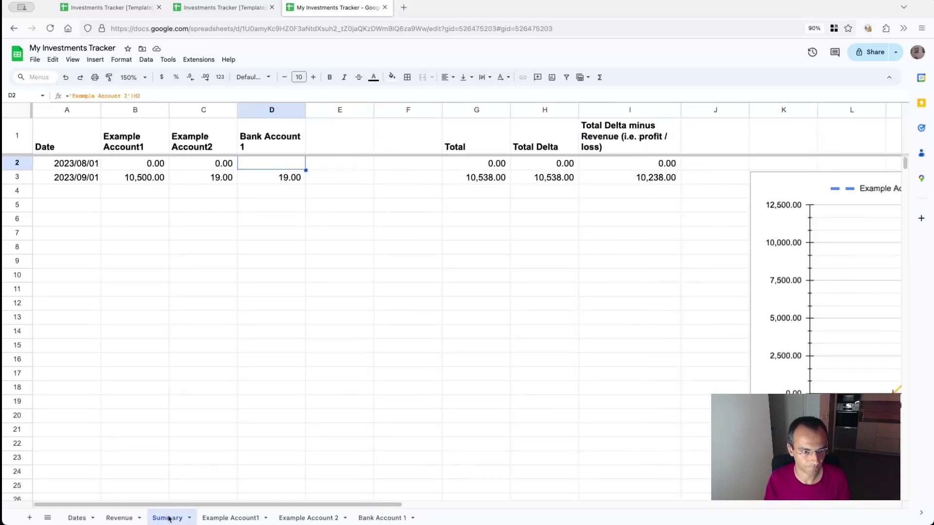
click(126, 95)
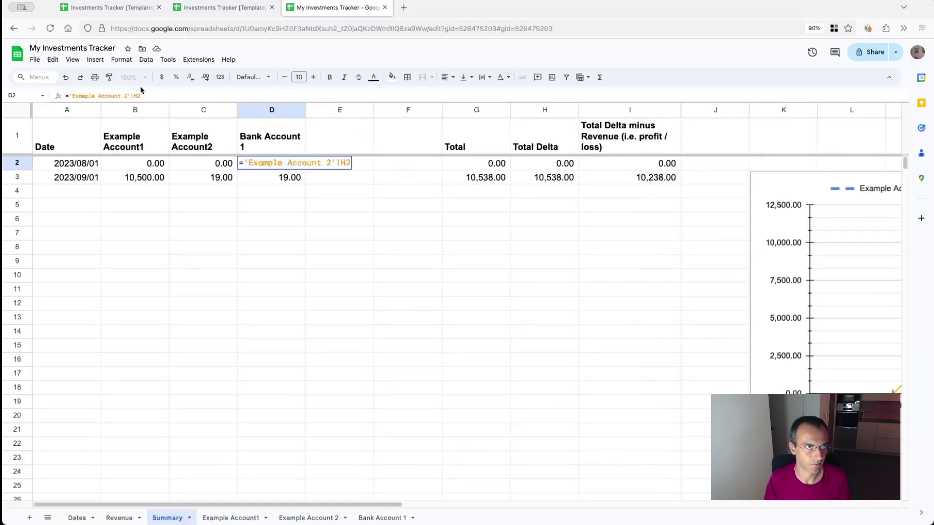
drag(128, 96, 72, 96)
text(Bank Account 1)
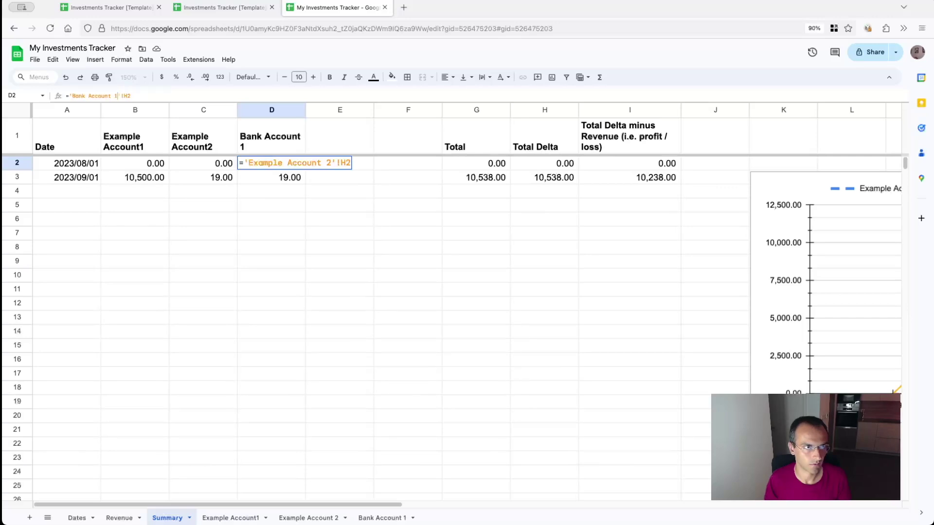
key(Return)
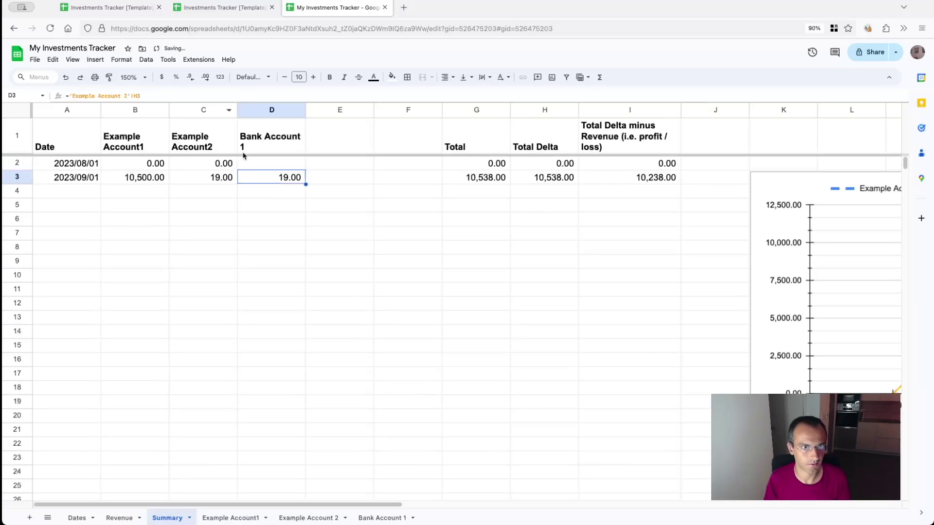
Step: Fill D2's formula down to D3 and confirm September shows 400.00
click(275, 169)
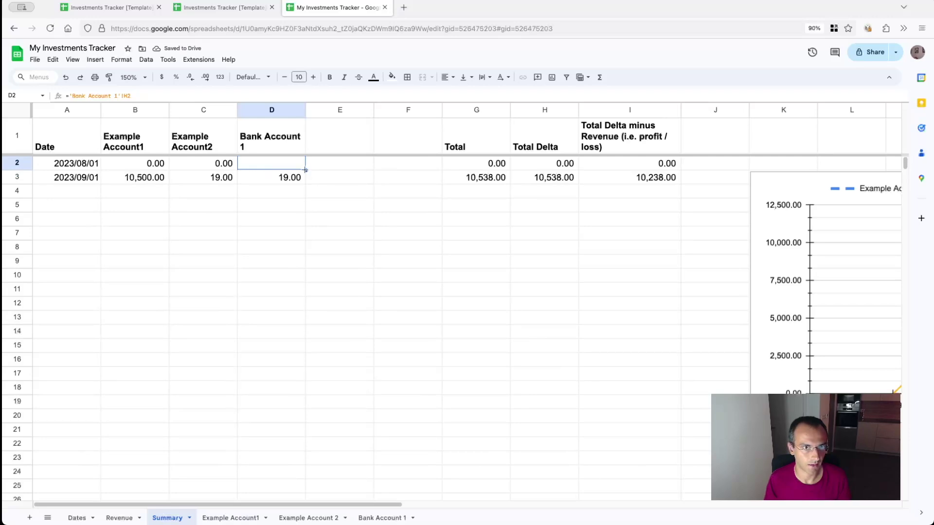
drag(305, 180, 296, 178)
click(286, 163)
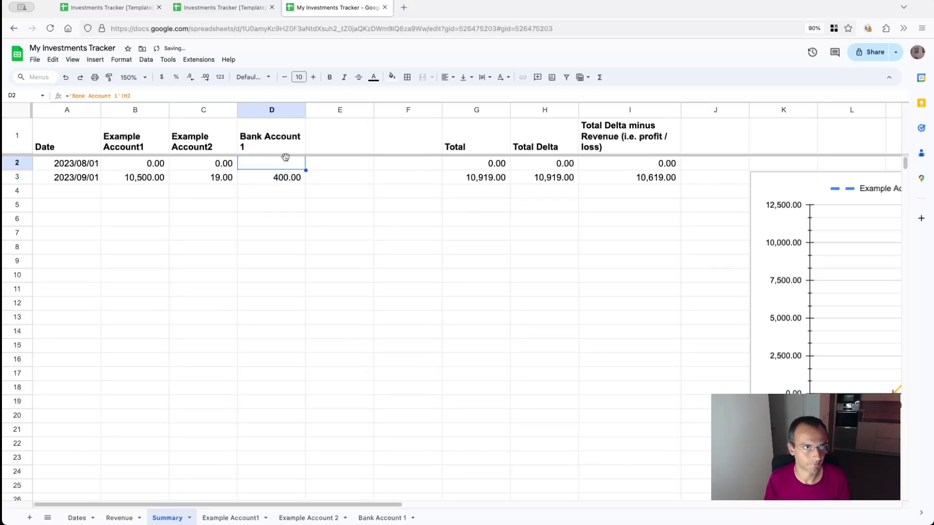
click(286, 178)
click(265, 163)
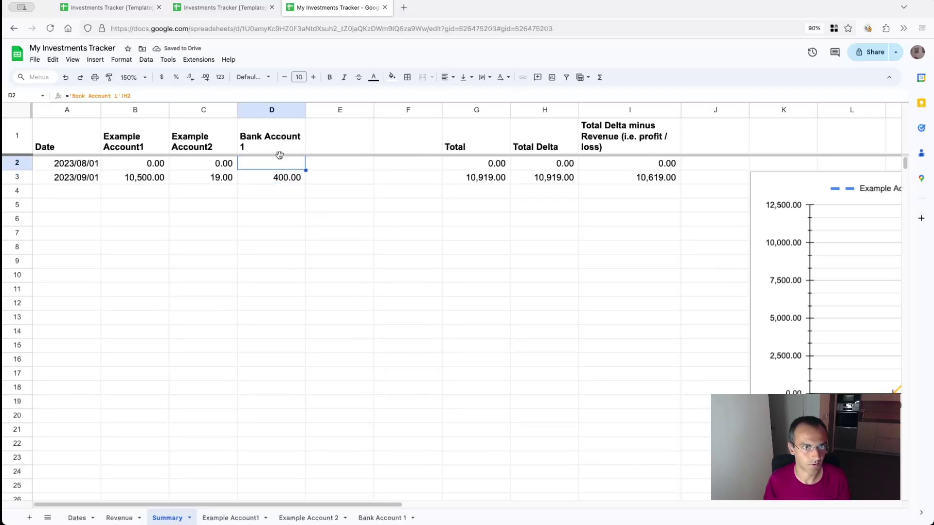
key(Down)
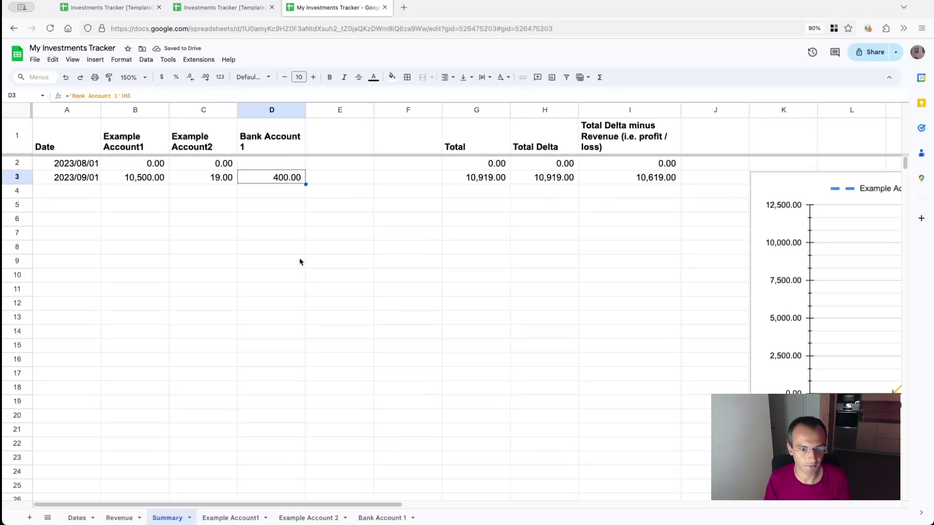
click(384, 517)
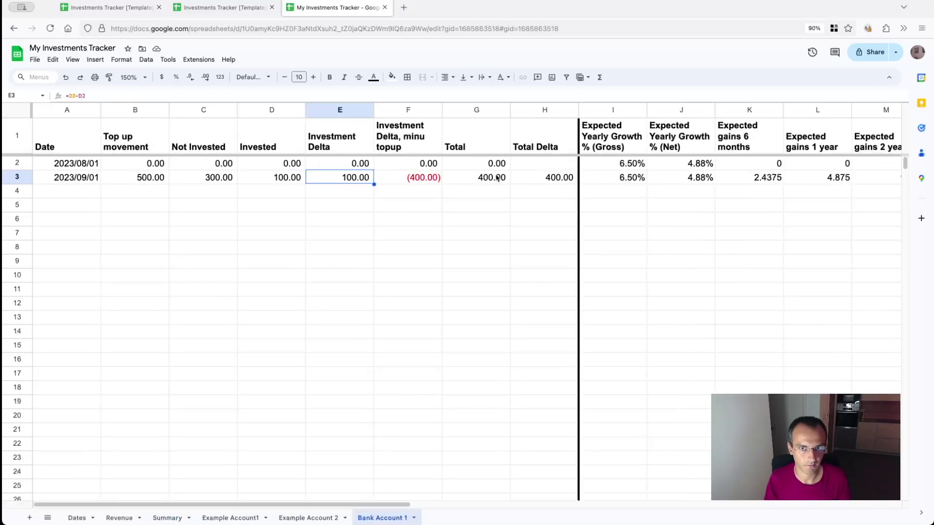
click(167, 518)
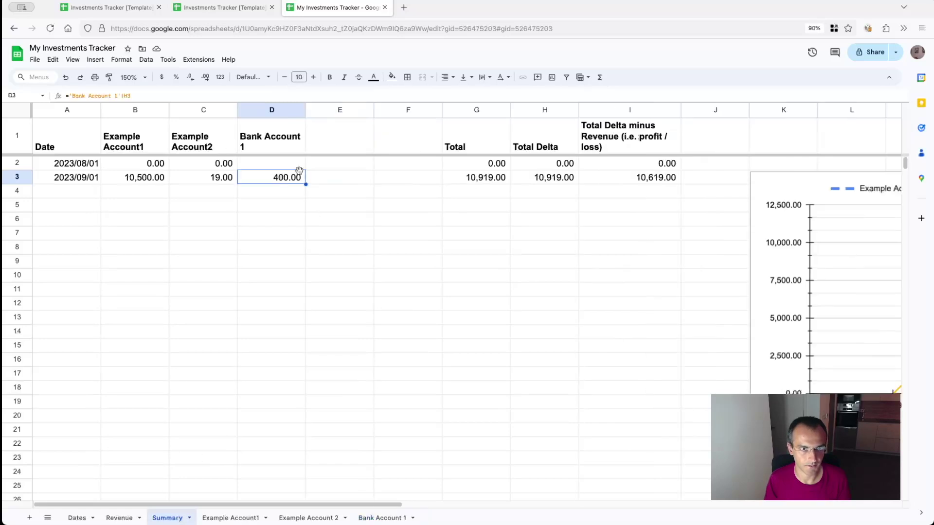
Step: Bring up the Summary chart's editor on its Setup options
drag(382, 505, 684, 505)
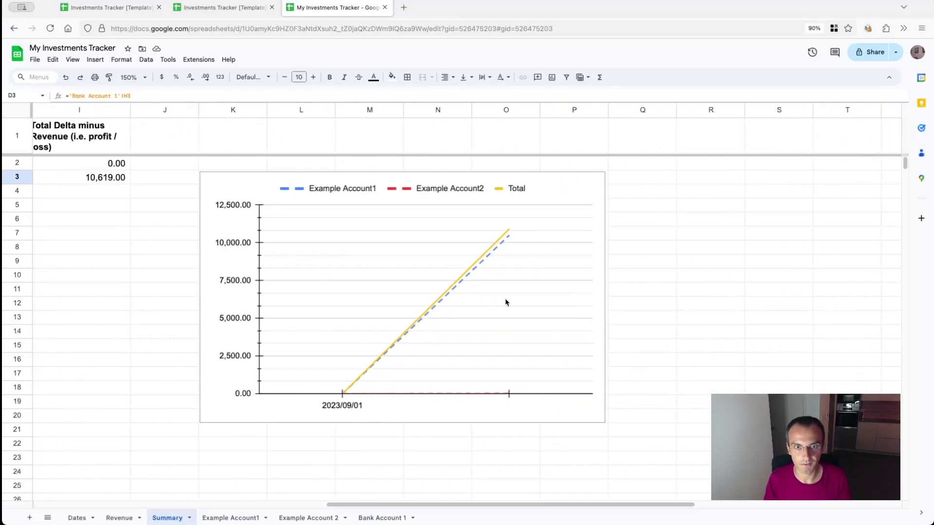
scroll(505, 301, right, 1)
click(462, 471)
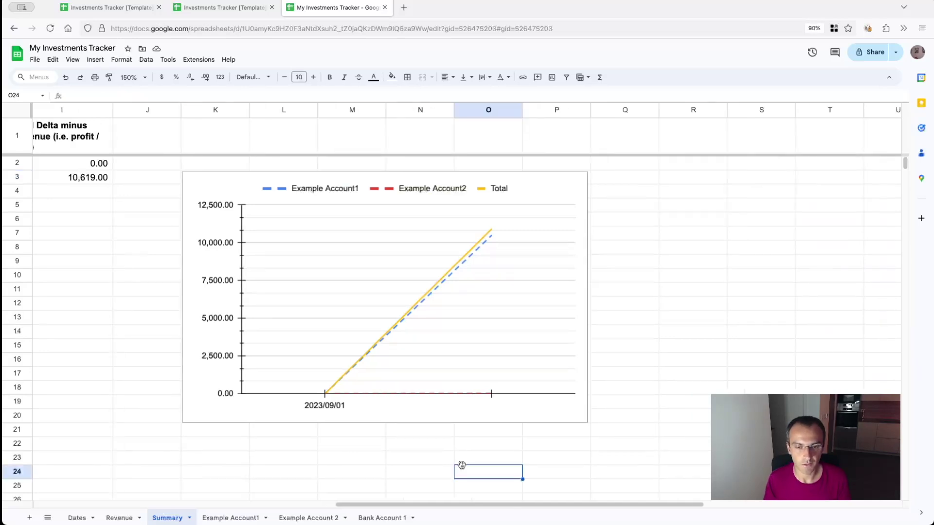
double_click(448, 362)
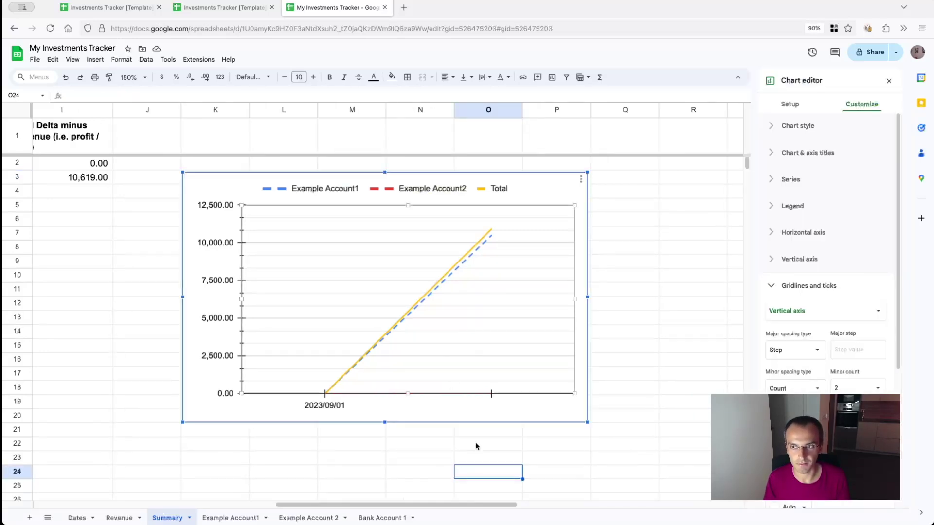
scroll(487, 510, left, 5)
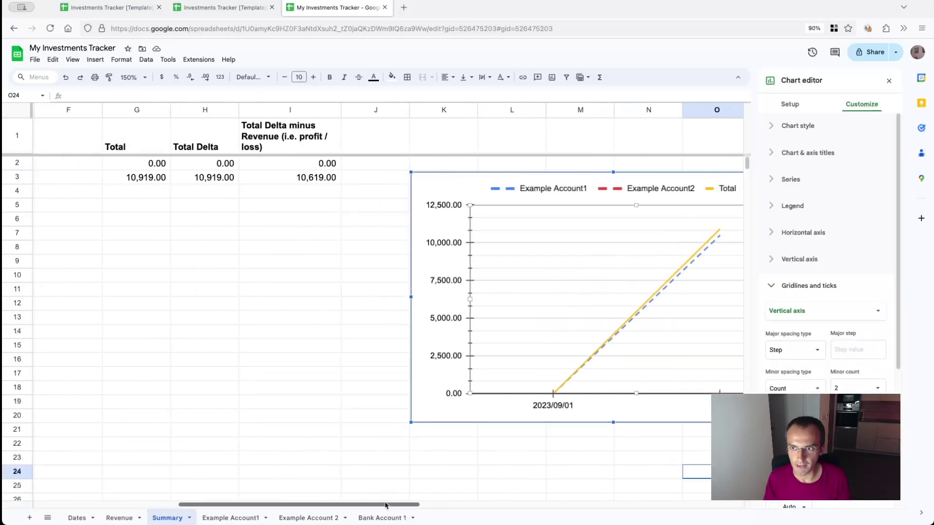
click(789, 105)
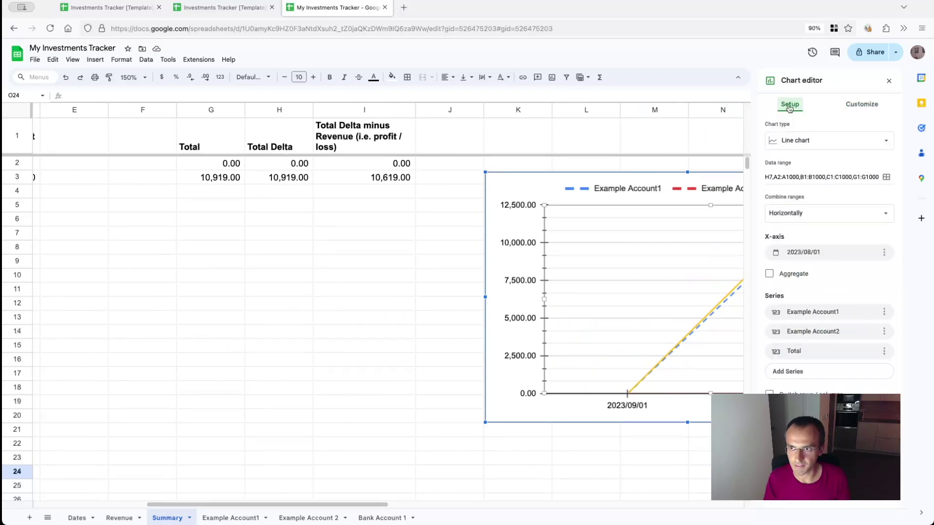
Step: Edit the chart's data range so its last range ends at column D
click(830, 178)
drag(819, 177, 870, 174)
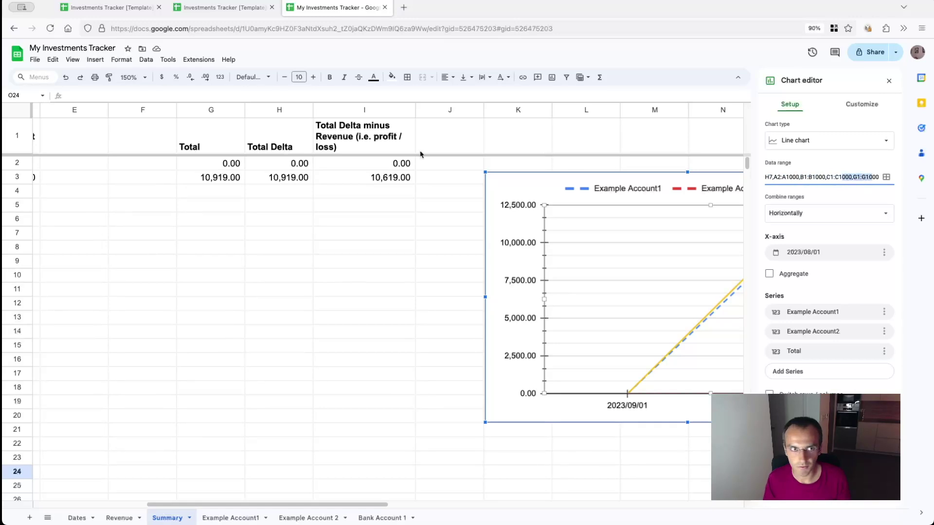
drag(368, 504, 258, 505)
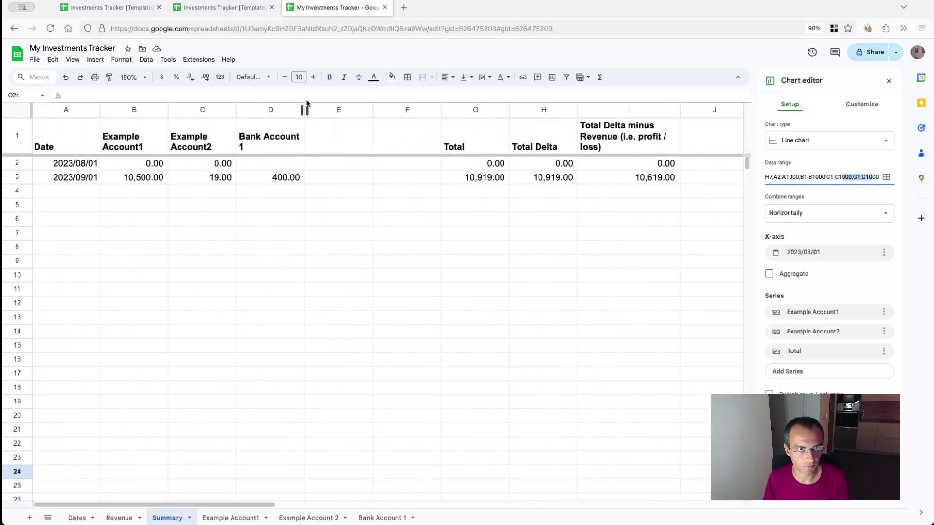
click(836, 177)
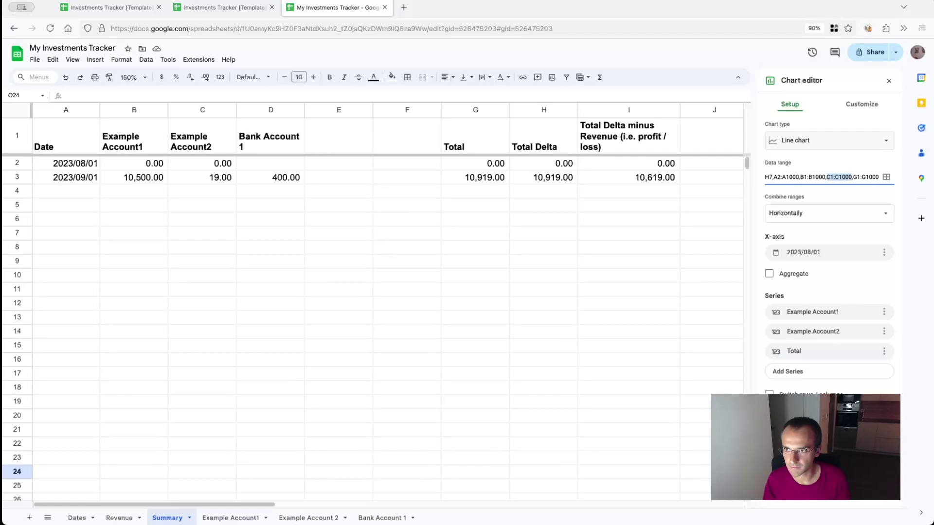
text(C1:C1000)
key(Left)
key(BackSpace)
text(D)
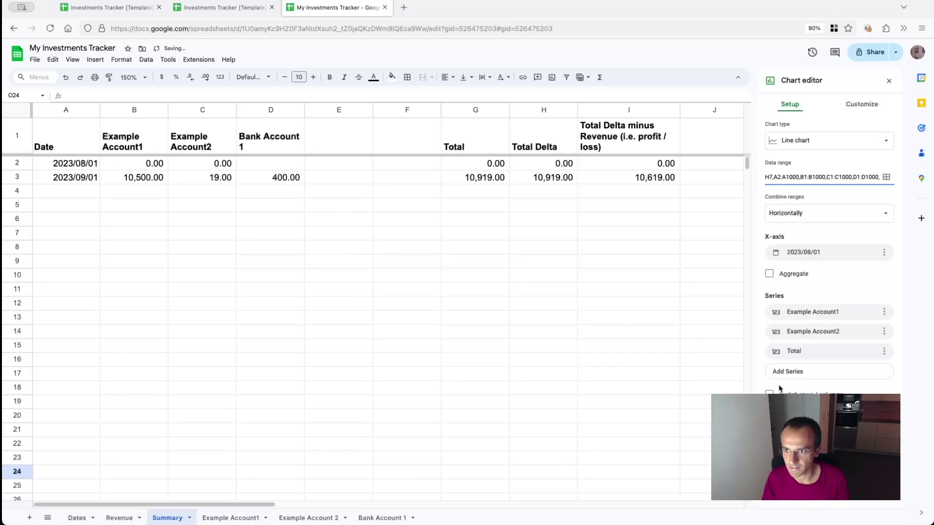
Step: Add Bank Account 1 as a new series in the chart
click(797, 373)
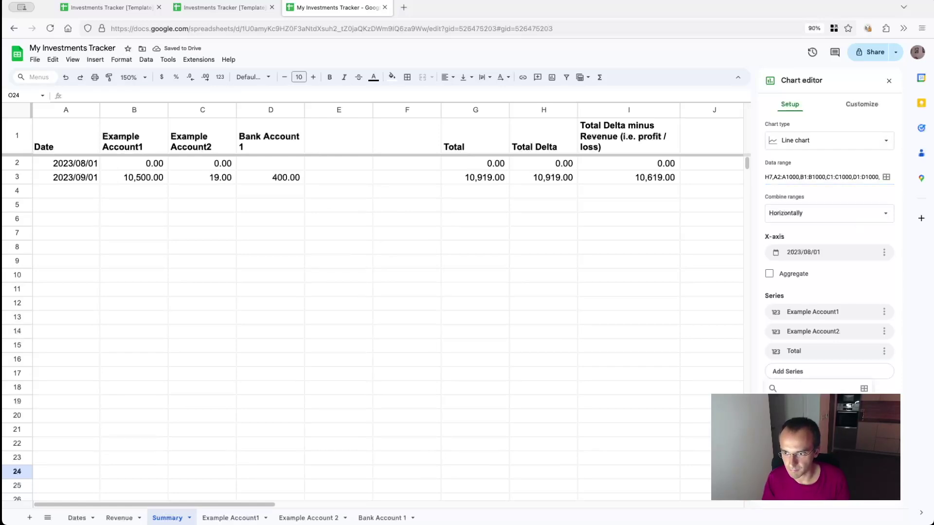
click(803, 409)
drag(192, 505, 435, 509)
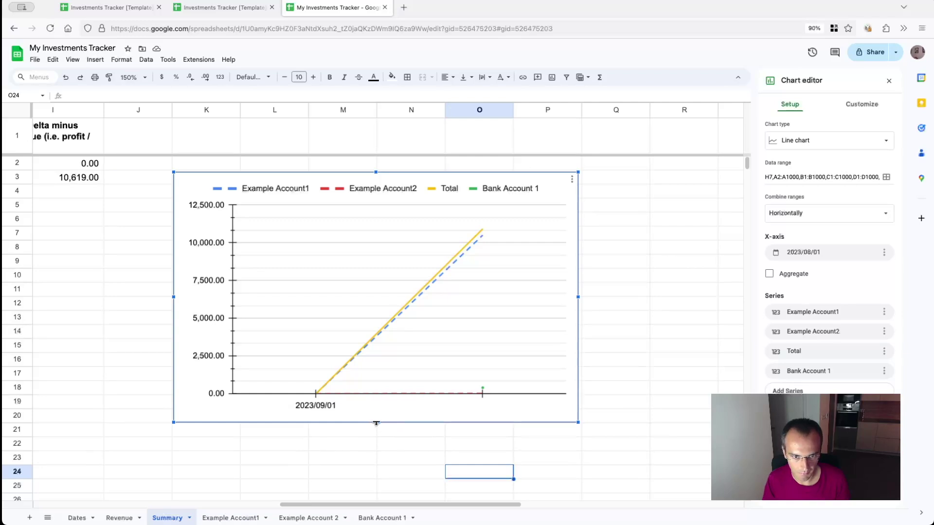
Step: Drag the Summary chart's bottom edge down to make it taller
drag(376, 423, 380, 487)
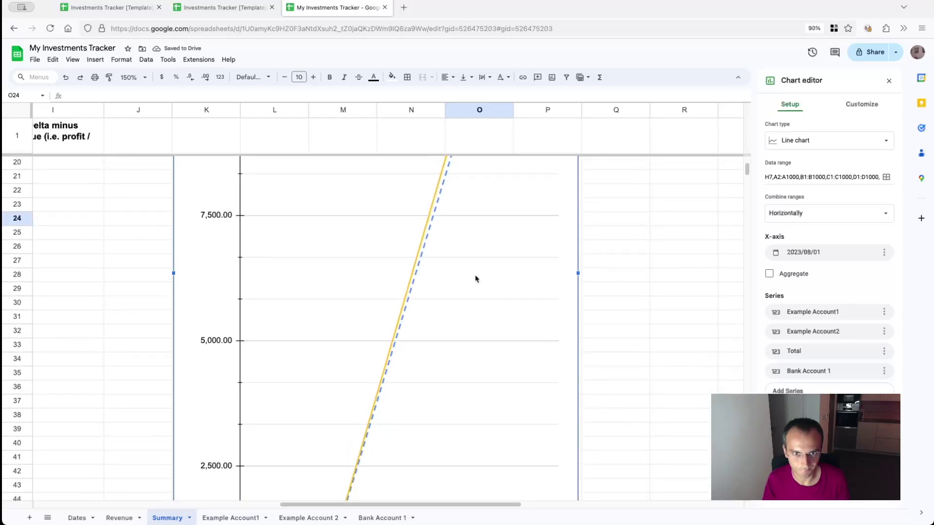
key(ctrl+z)
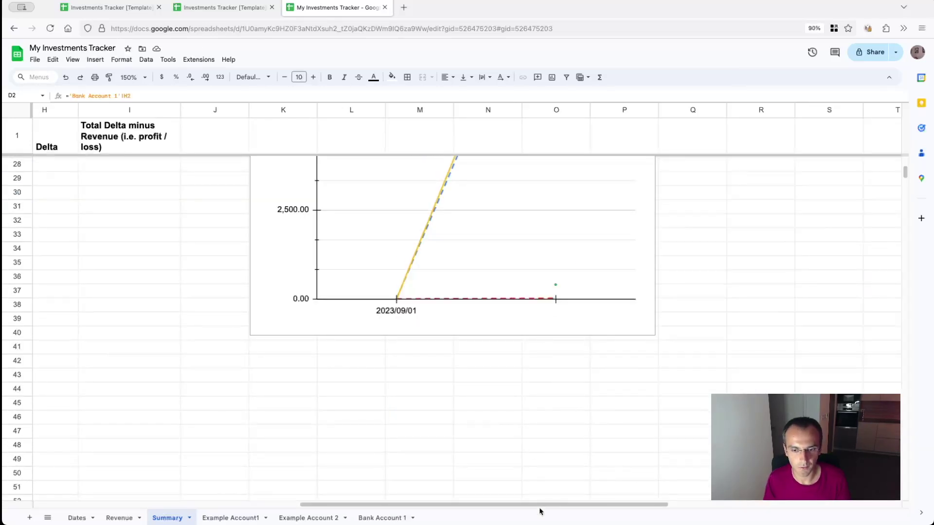
drag(538, 508, 294, 511)
scroll(346, 452, up, 8)
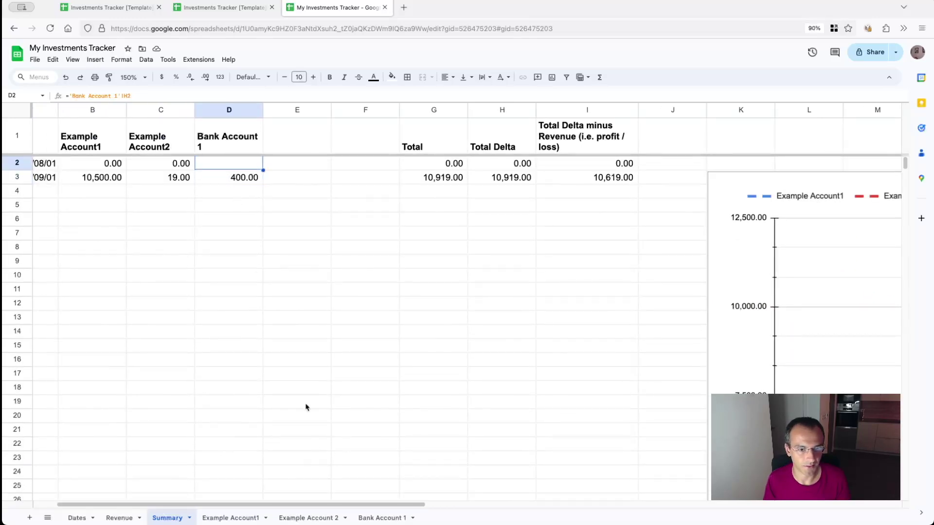
Step: Check the D2 and D3 formulas against the Bank Account 1 sheet's totals
key(Return)
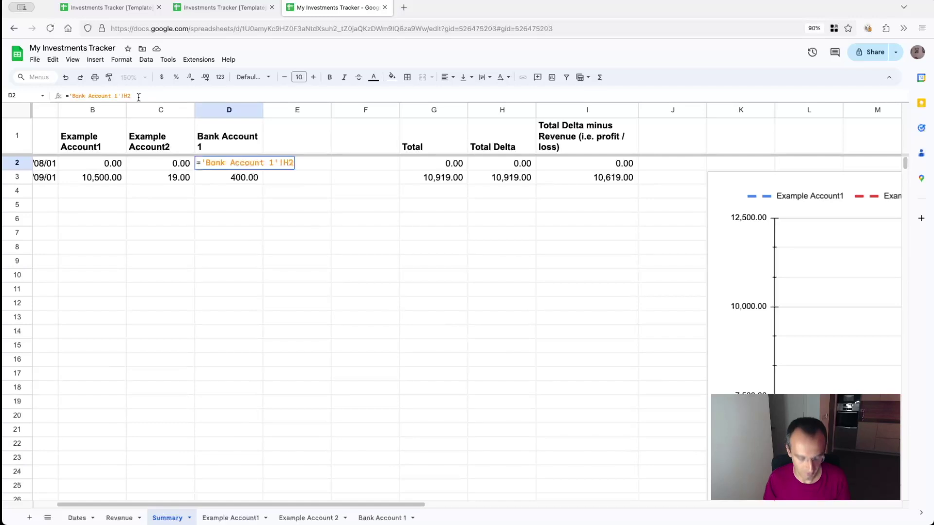
key(Return)
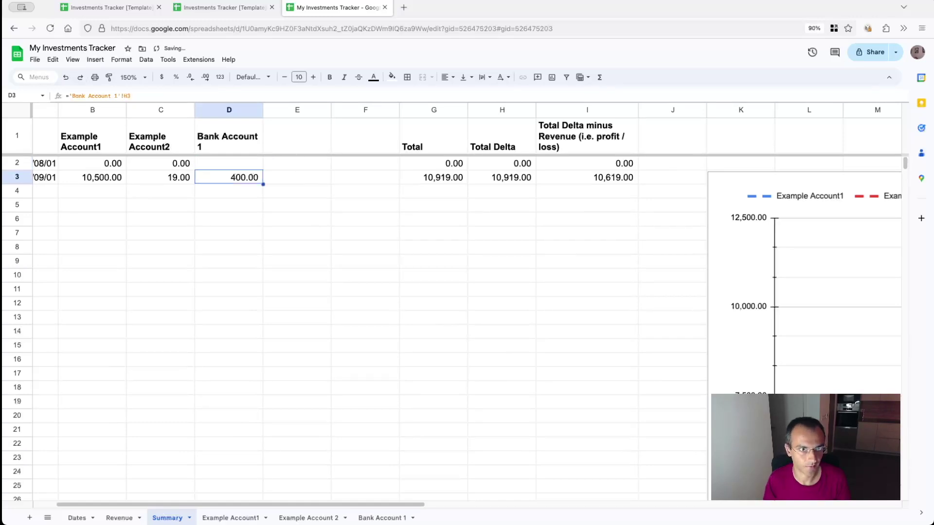
click(141, 95)
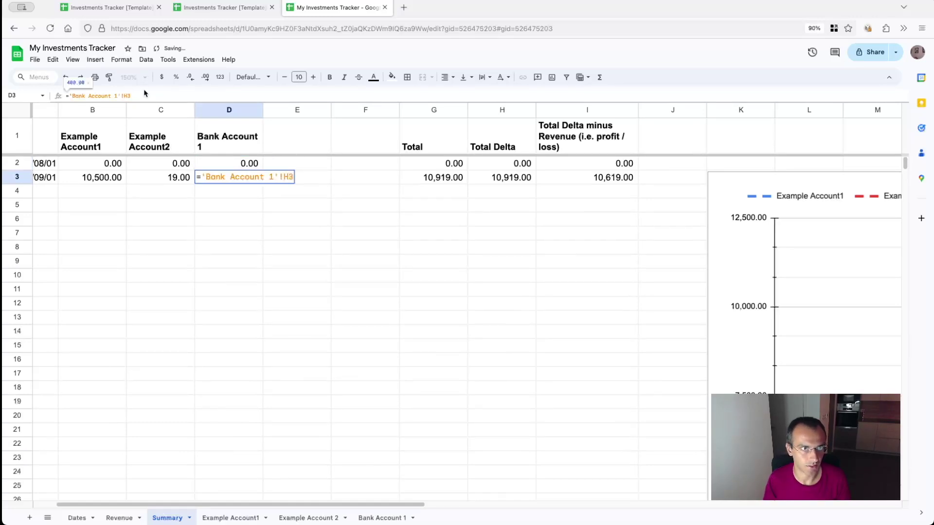
key(Return)
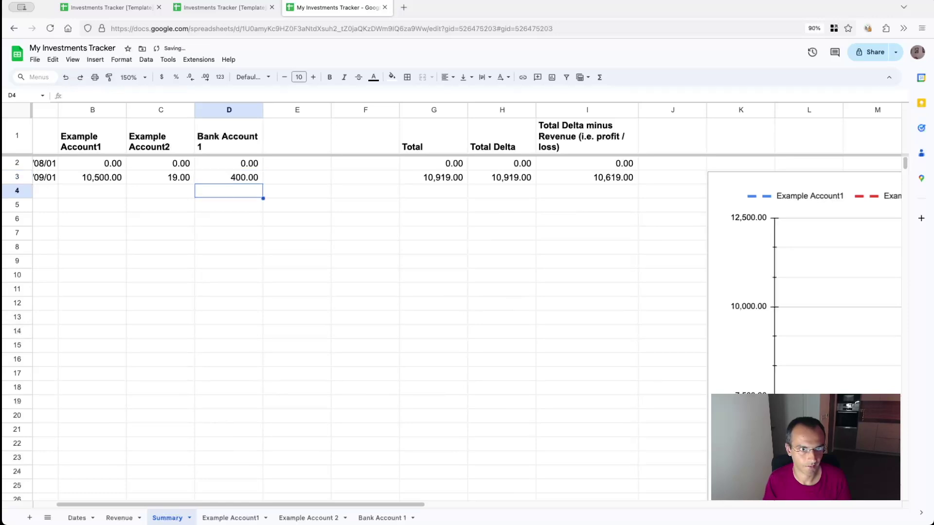
click(384, 518)
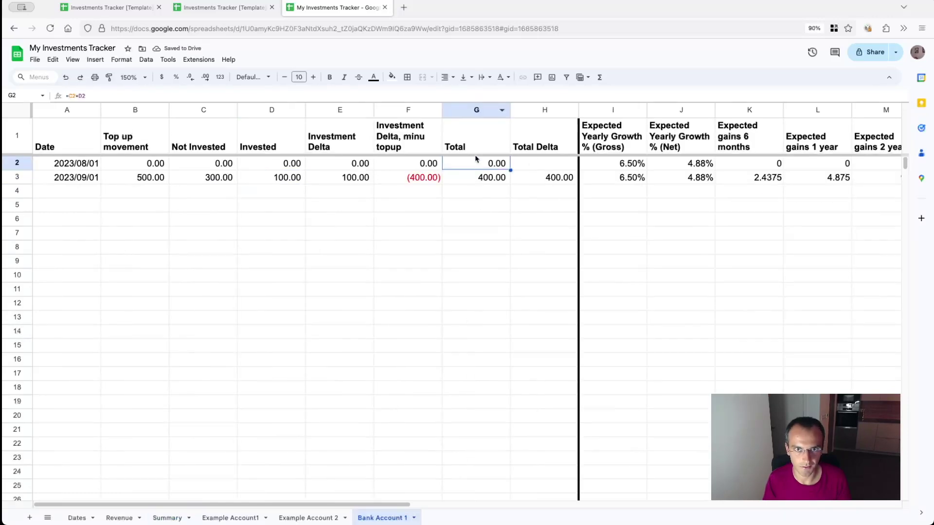
click(168, 518)
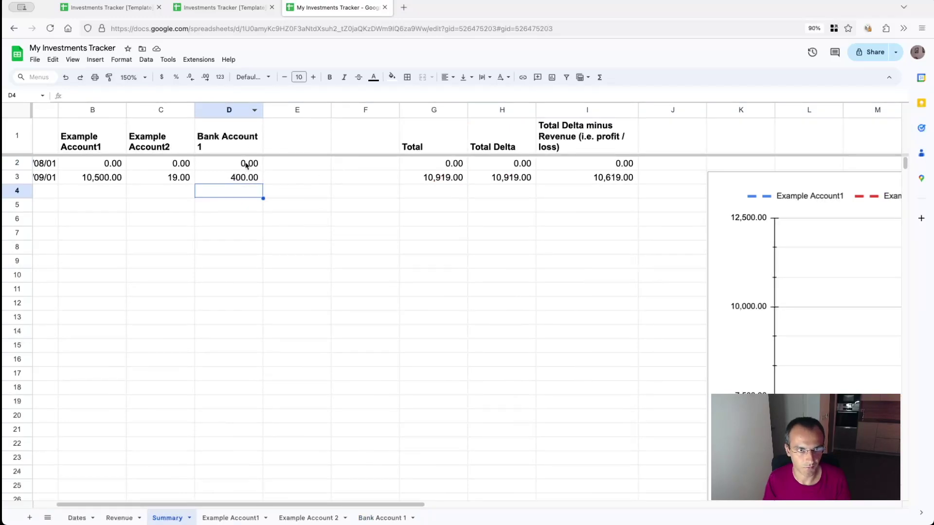
drag(386, 505, 594, 506)
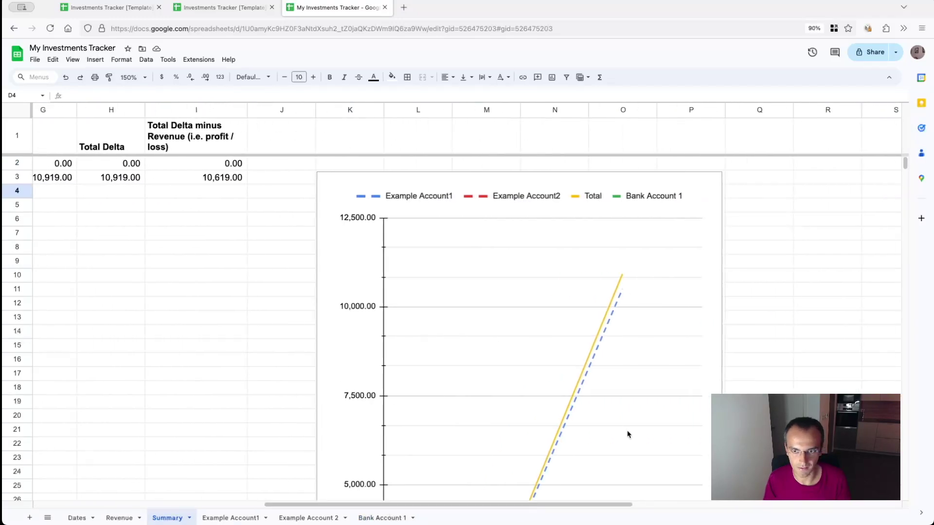
scroll(628, 432, down, 5)
scroll(628, 431, down, 1)
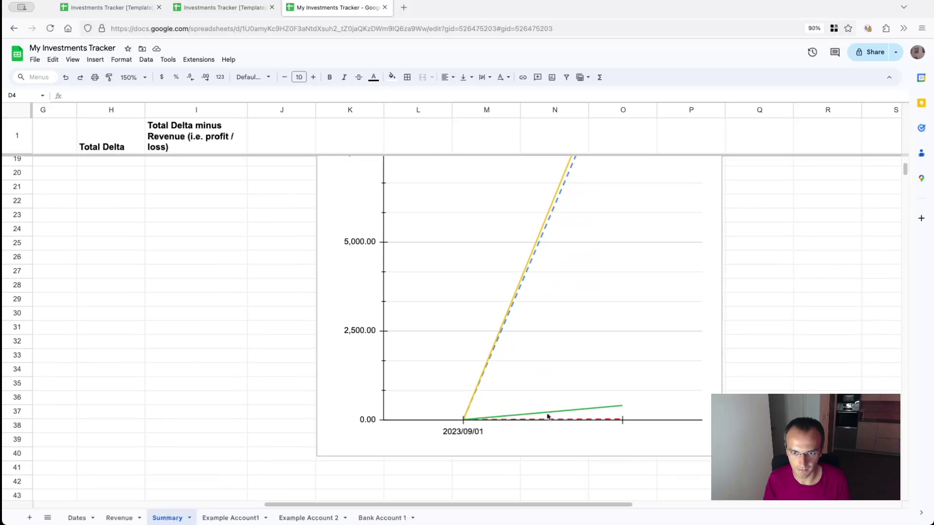
scroll(633, 398, up, 3)
scroll(667, 349, down, 3)
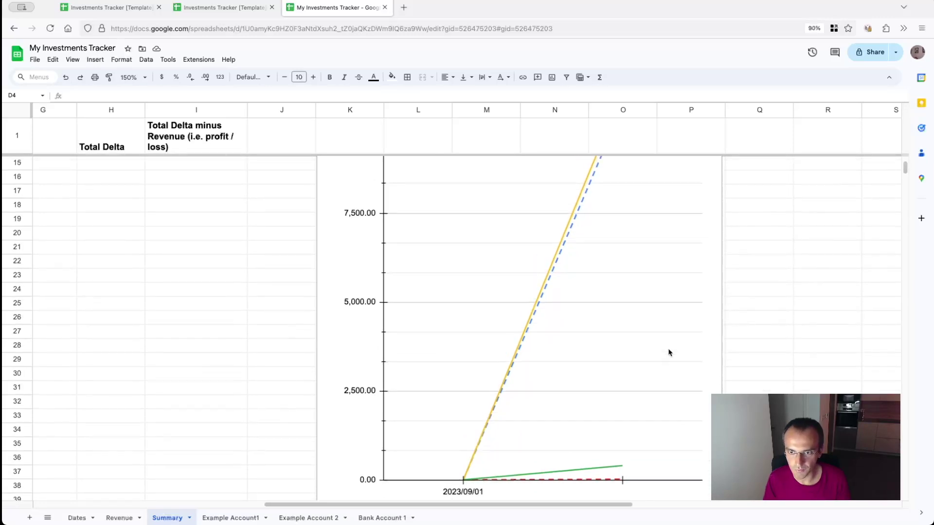
scroll(664, 341, up, 1)
Step: In Customize > Series, set the Bank Account 1 line dash type to dashed
double_click(663, 327)
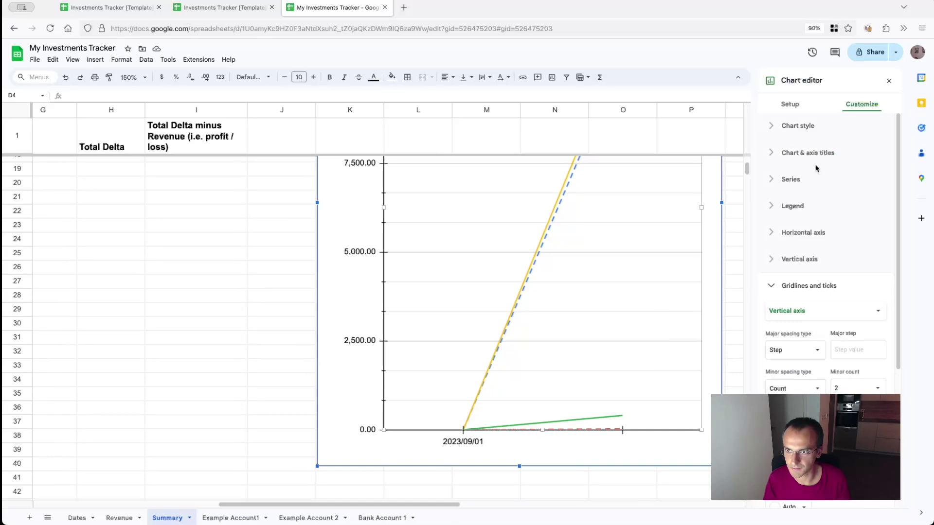
click(774, 180)
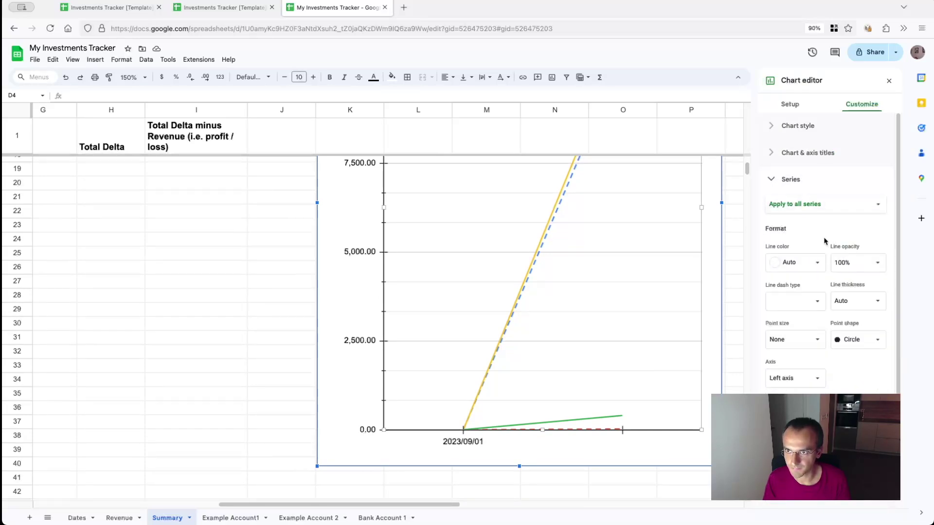
click(819, 200)
click(816, 255)
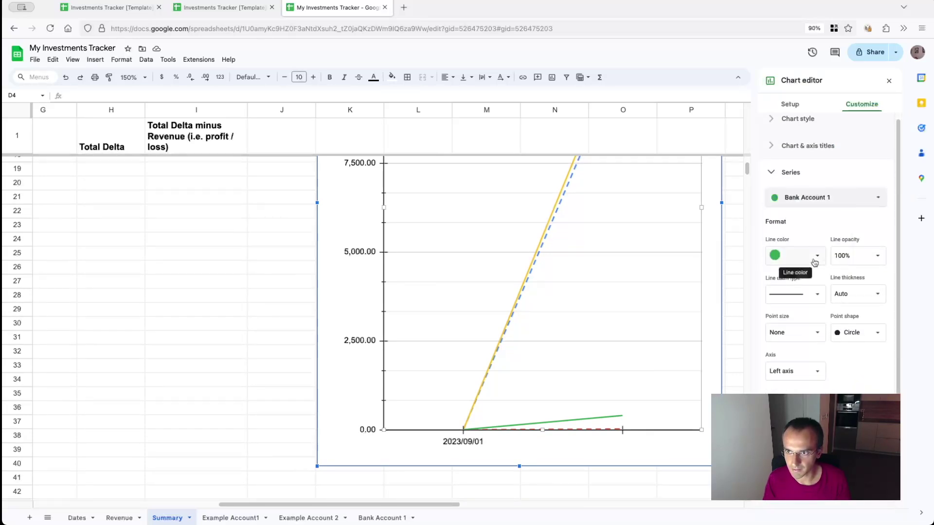
click(807, 298)
click(810, 324)
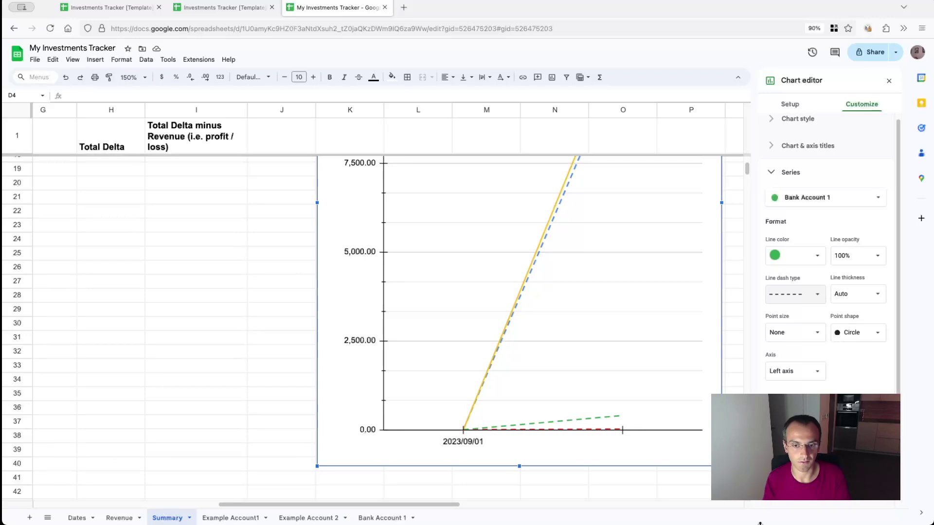
Step: Drag the chart's bottom edge up to shorten it again
drag(529, 467, 525, 350)
scroll(500, 296, up, 2)
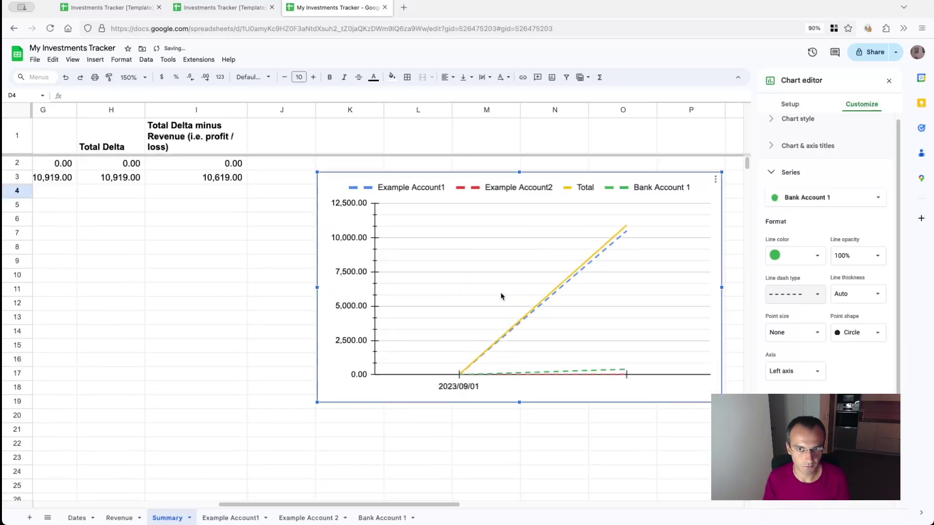
drag(327, 505, 141, 506)
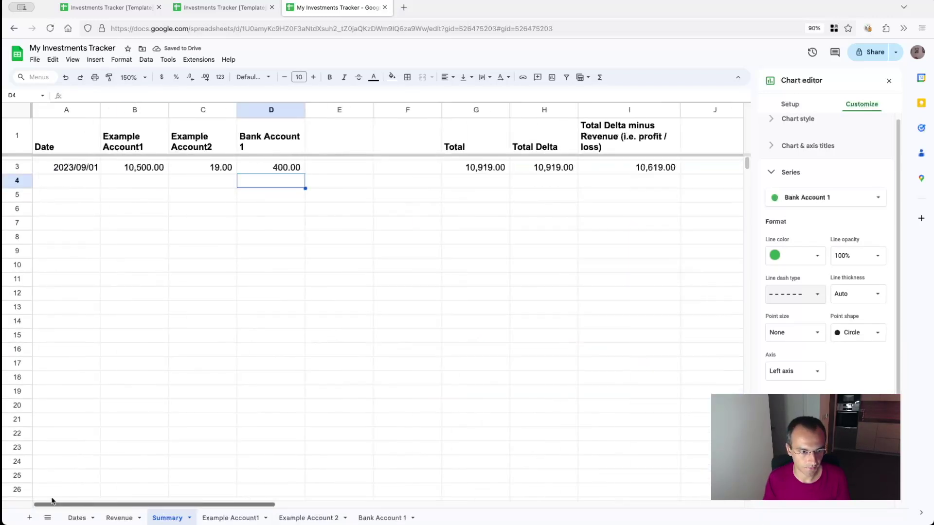
Step: Extend the Dates list into A4 and correct that date to 2023/10/03
click(78, 518)
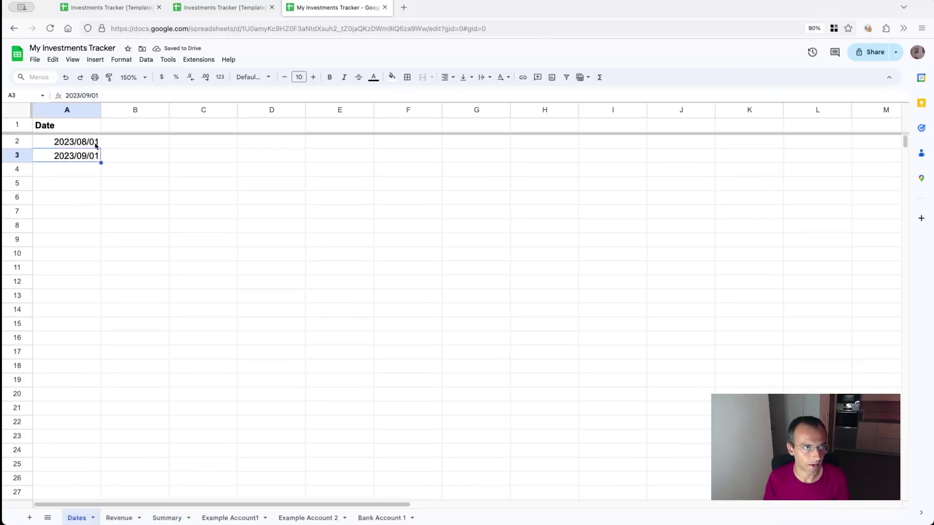
drag(92, 145, 91, 157)
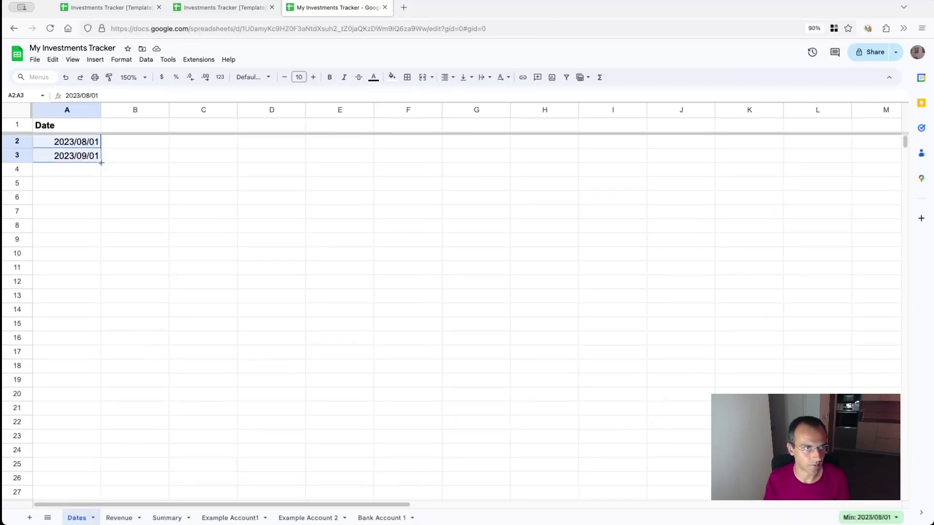
drag(100, 174, 97, 175)
click(96, 169)
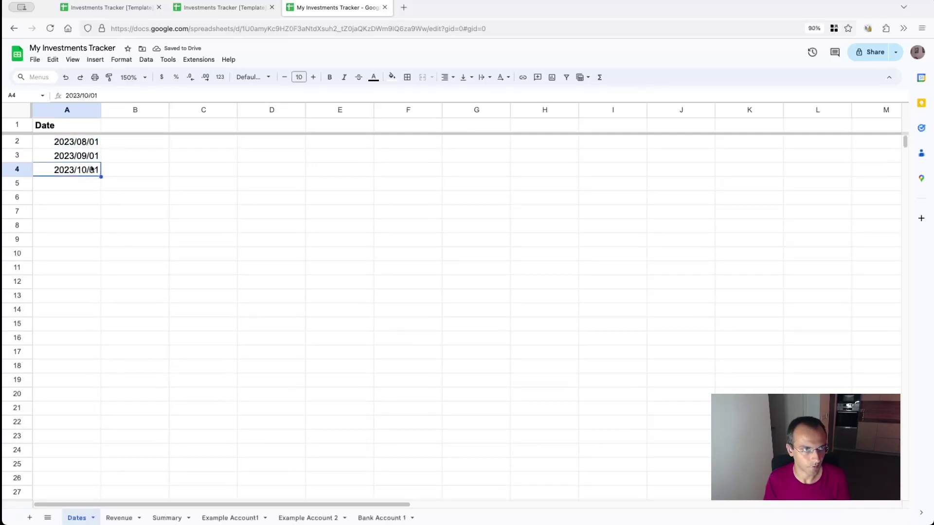
click(109, 96)
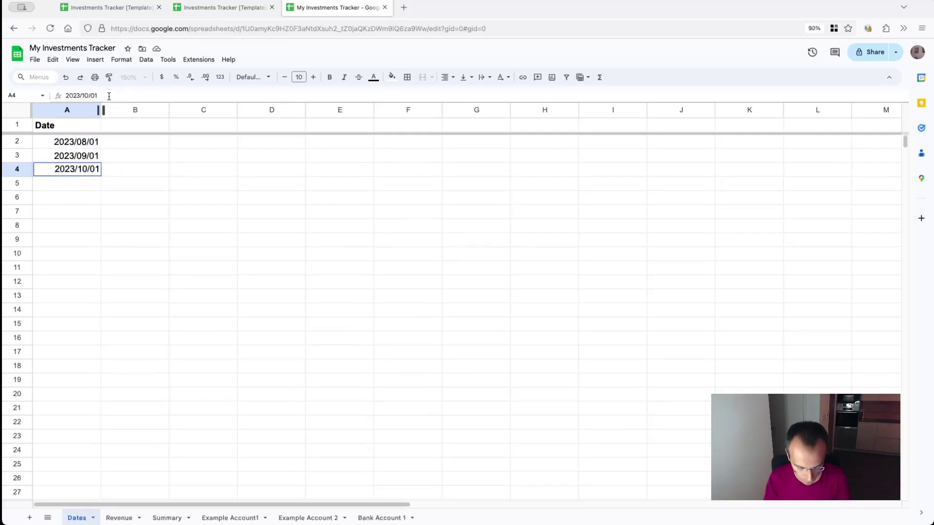
key(BackSpace)
text(3)
key(Return)
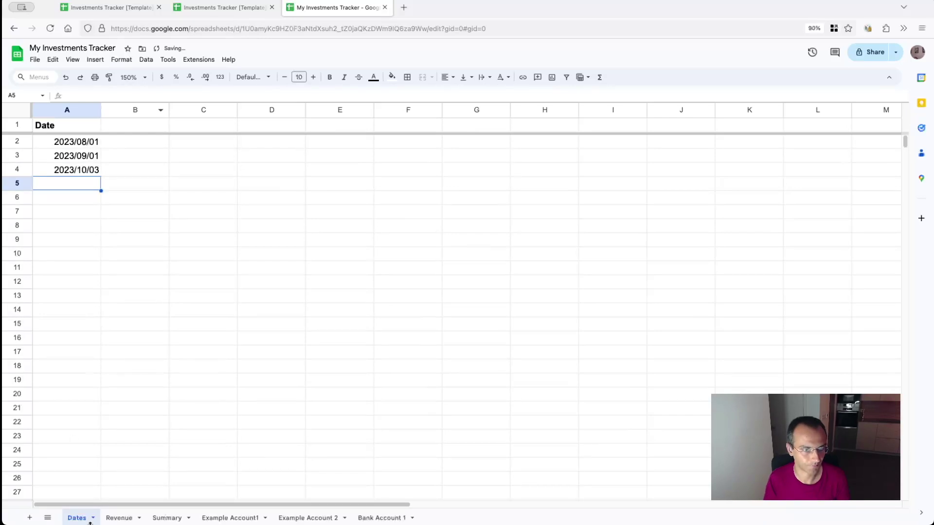
click(122, 519)
Step: Fill Revenue's dates and figures down into a new October row 4
click(81, 144)
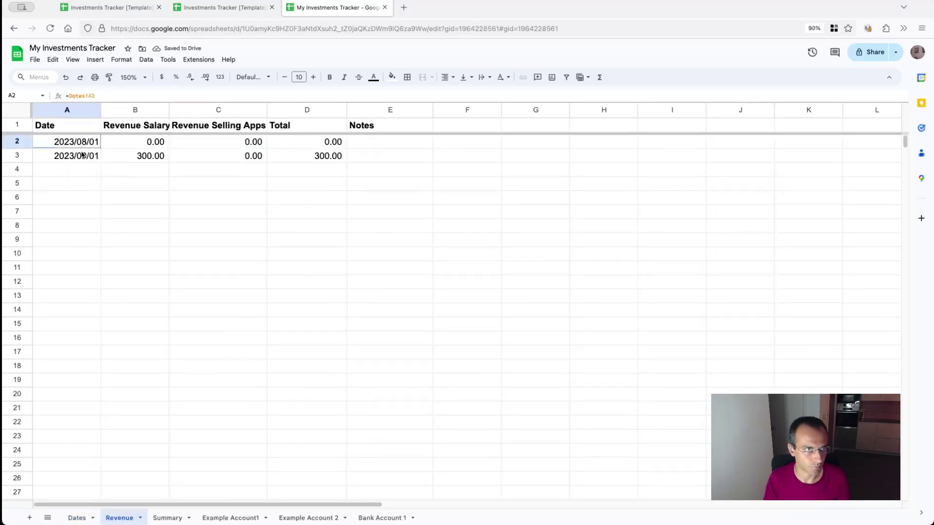
drag(83, 155, 98, 174)
drag(138, 142, 337, 163)
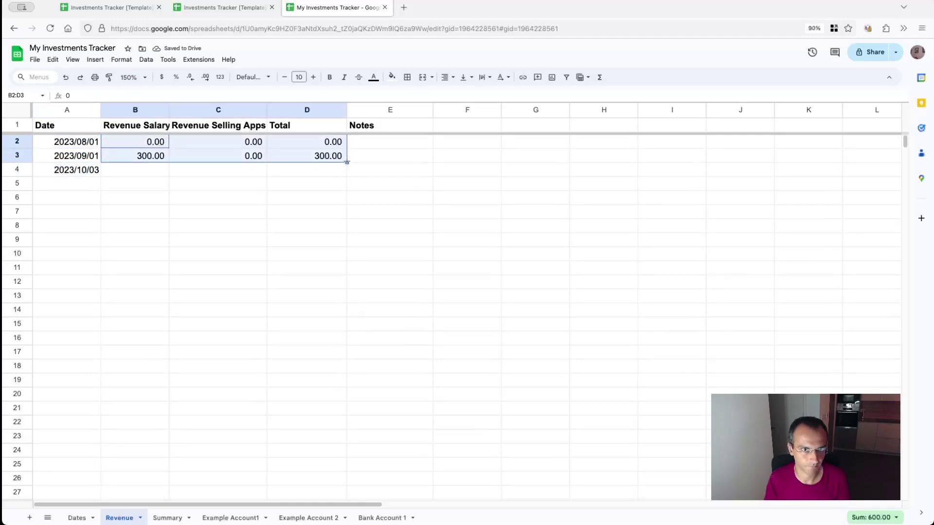
drag(347, 162, 340, 175)
Step: Enter October salary 1,000 and app sales 40, giving a 1,040.00 total
click(148, 170)
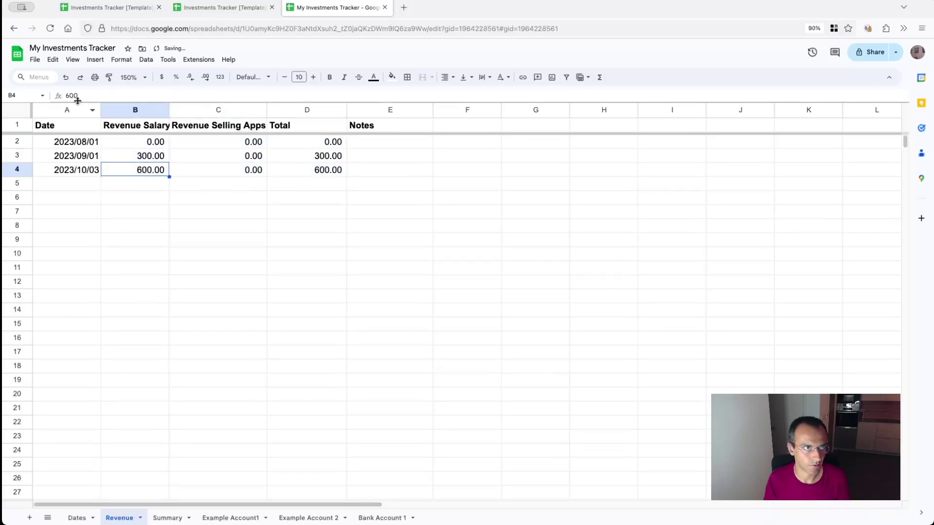
key(Return)
key(BackSpace)
key(BackSpace)
key(BackSpace)
text(1)
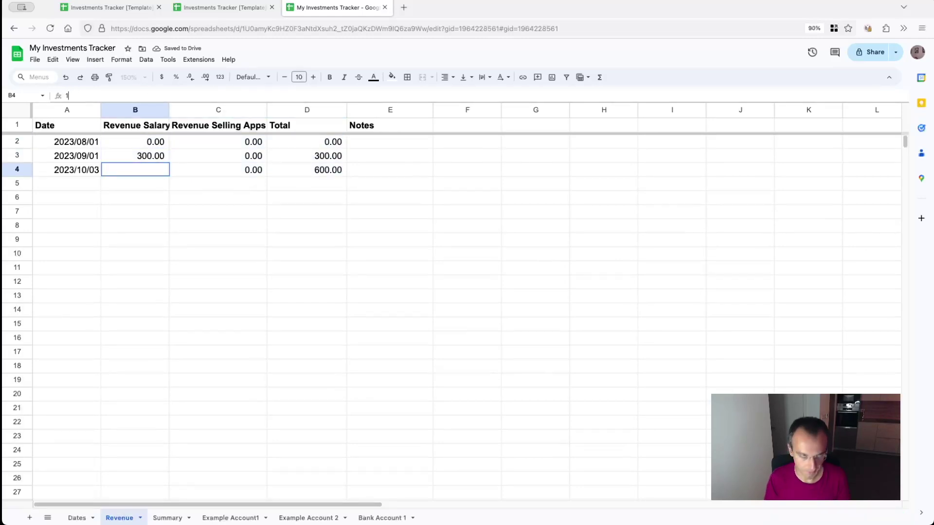
text(000)
key(Return)
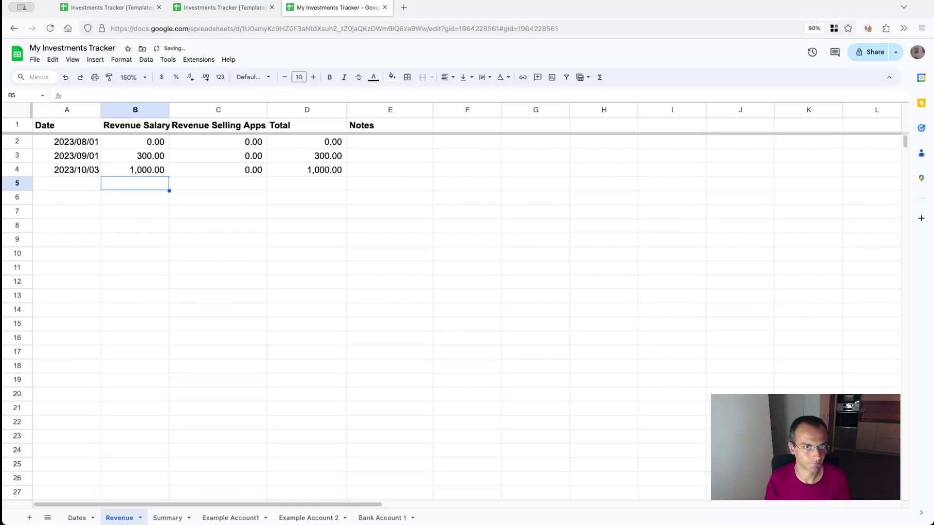
click(258, 175)
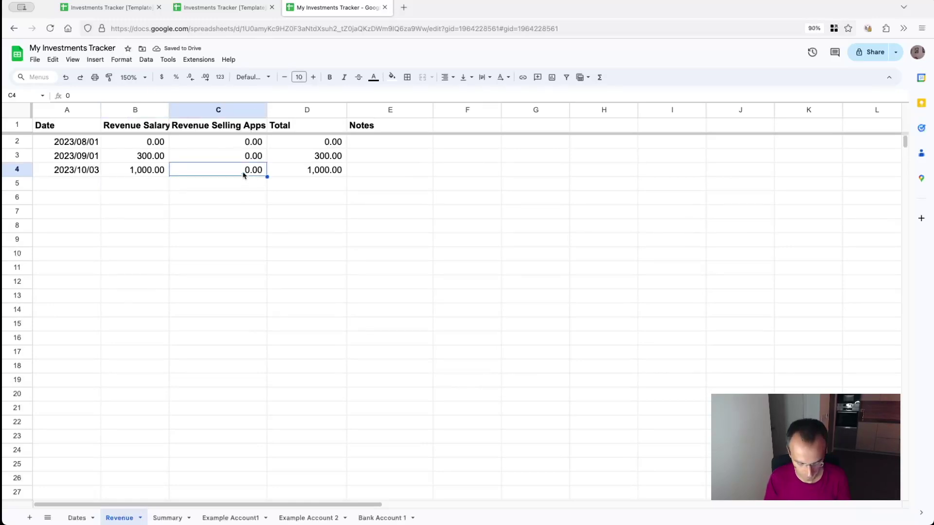
text(40)
key(Return)
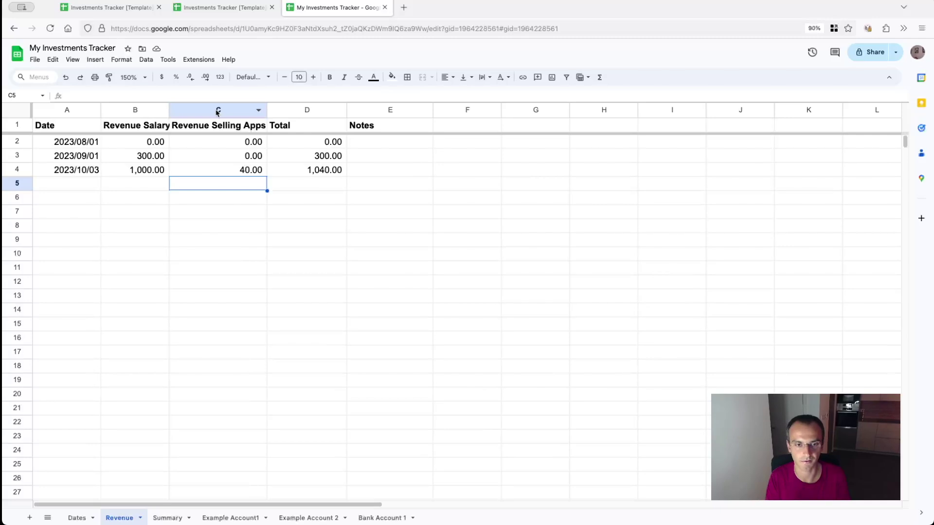
click(288, 170)
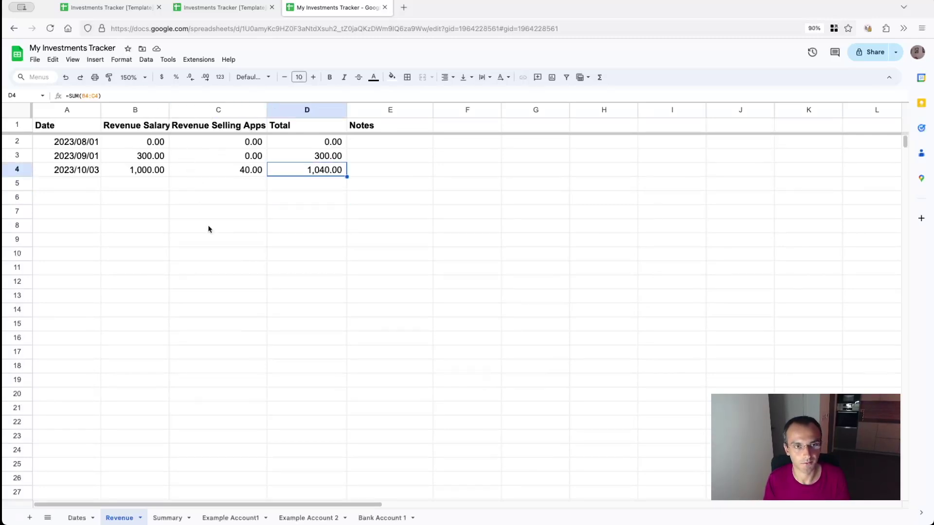
click(231, 518)
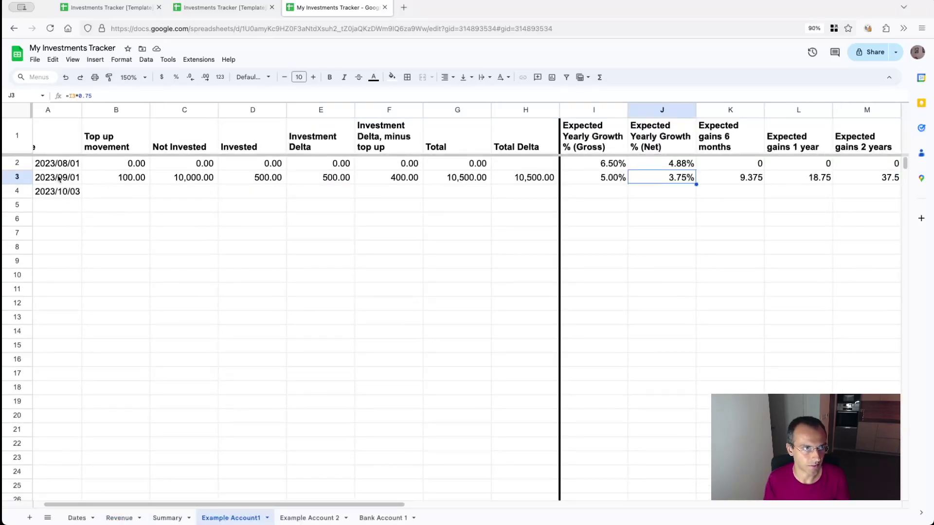
Step: Fill Example Account1's rows down into October and set its top-up to 100
drag(130, 163, 901, 183)
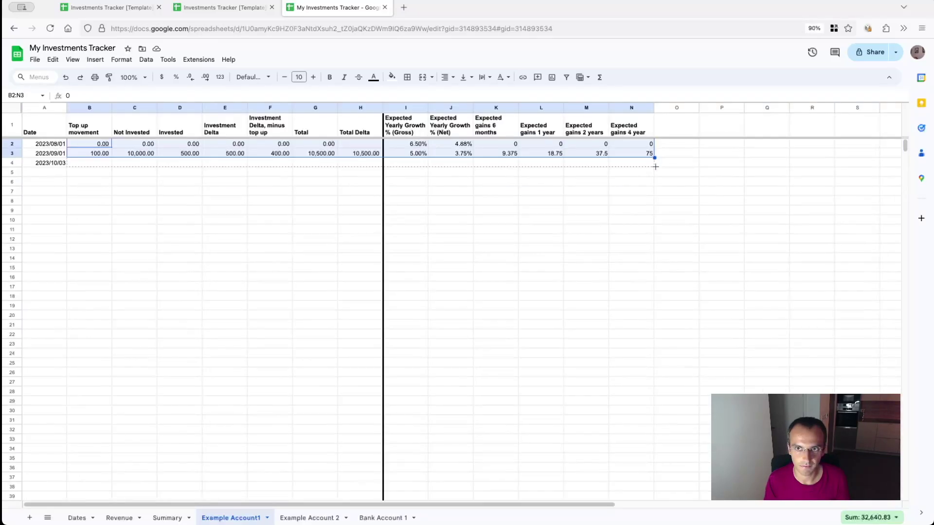
drag(654, 159, 653, 167)
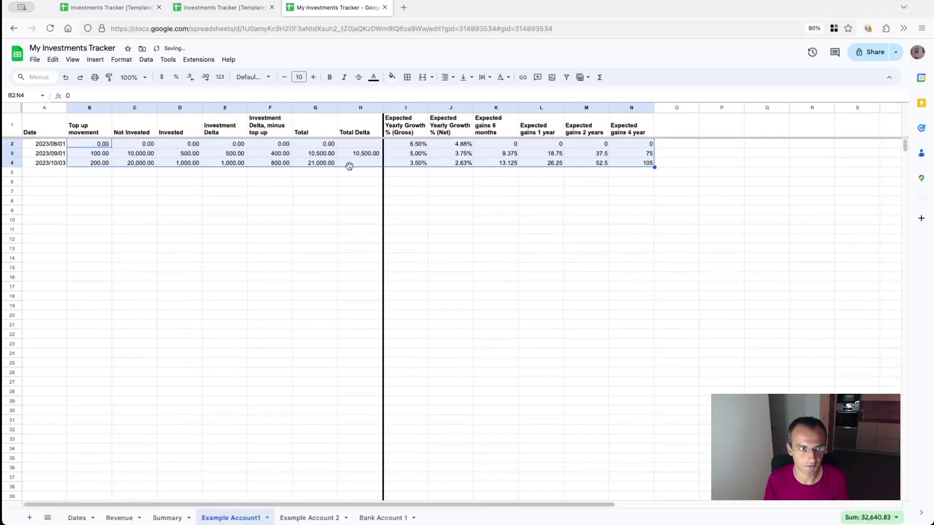
click(104, 174)
click(90, 164)
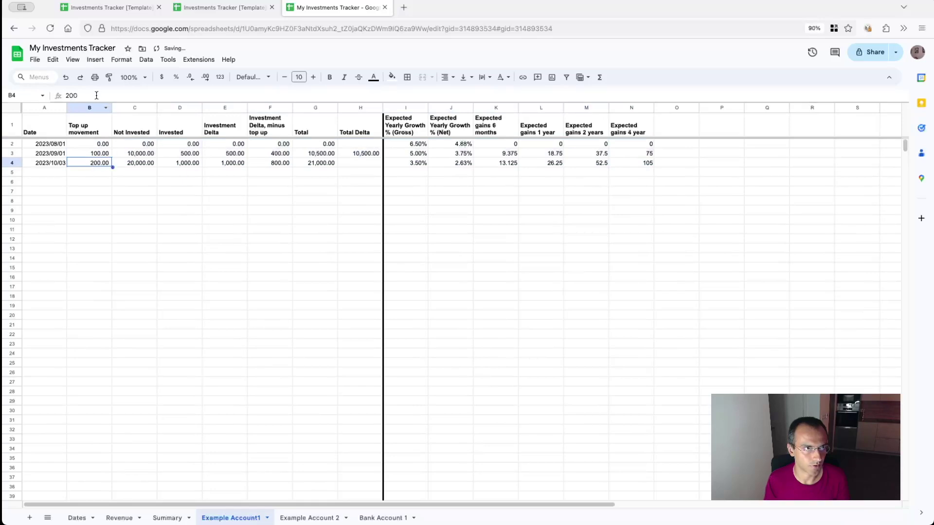
drag(96, 95, 51, 94)
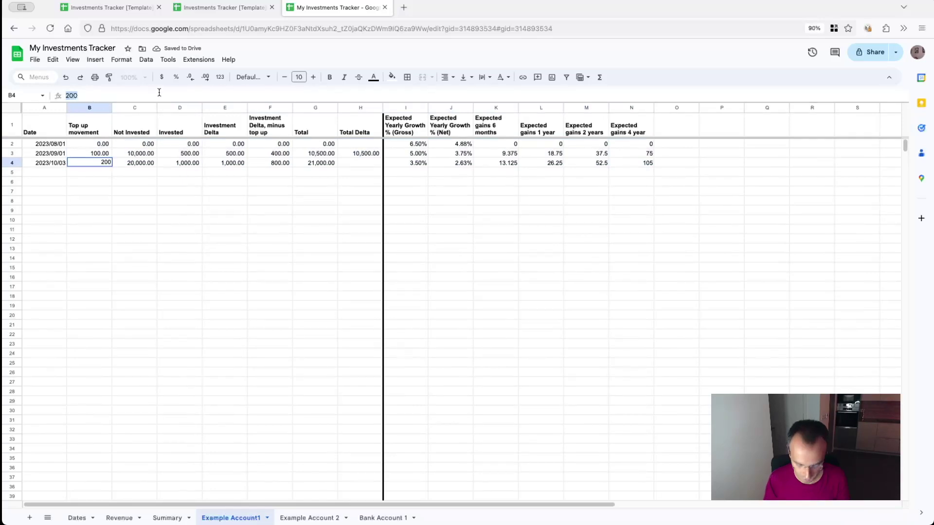
text(100)
key(Return)
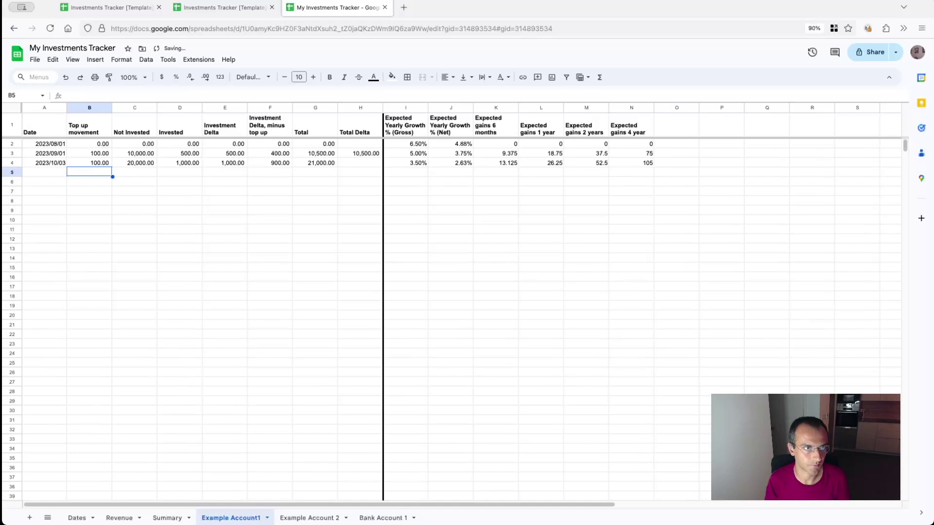
key(Up)
Step: Enter October's not-invested 15,000 and invested 600 amounts
click(134, 163)
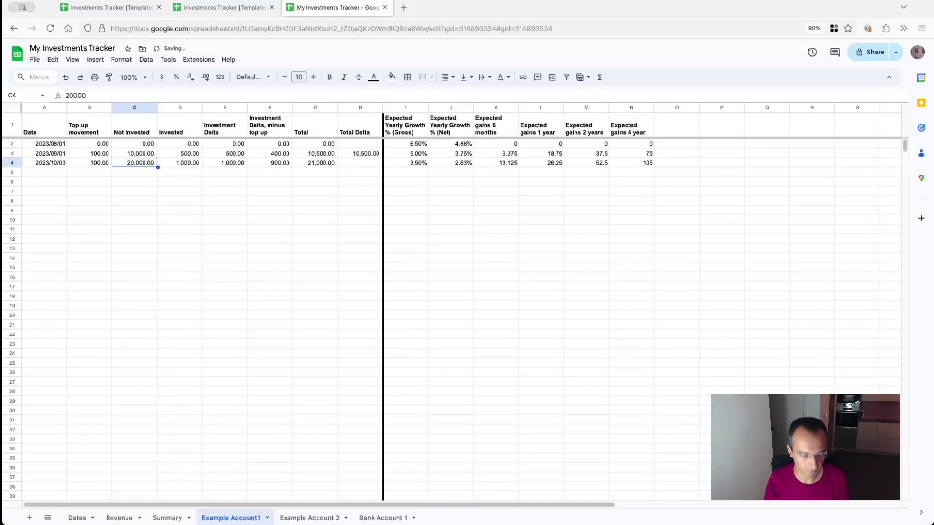
text(1500)
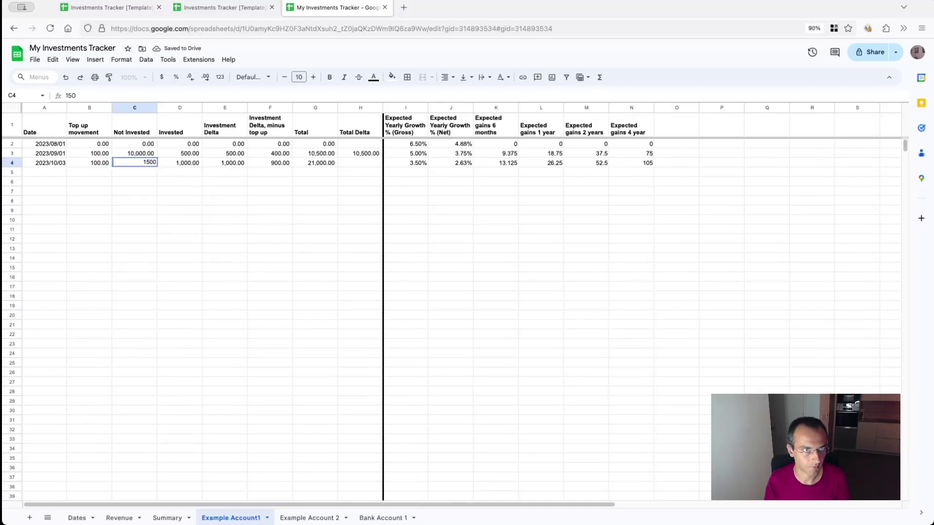
text(0)
key(Return)
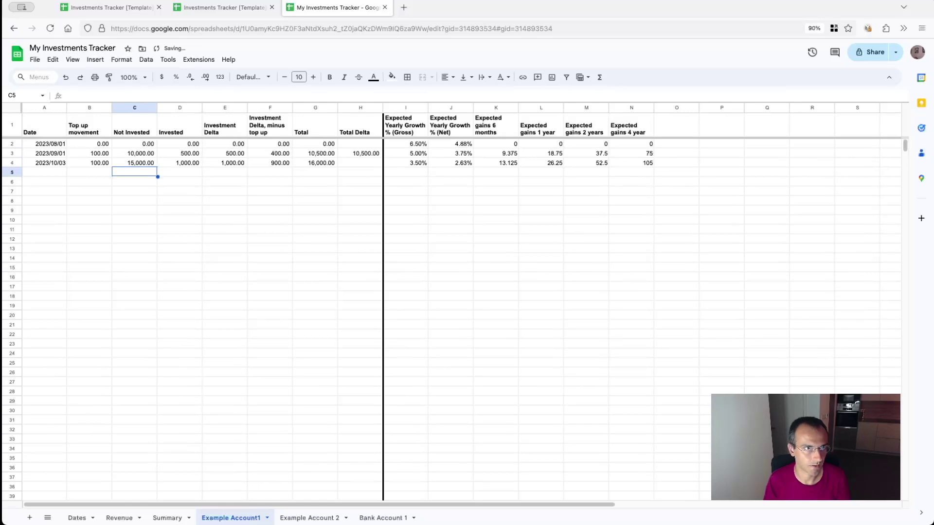
click(185, 165)
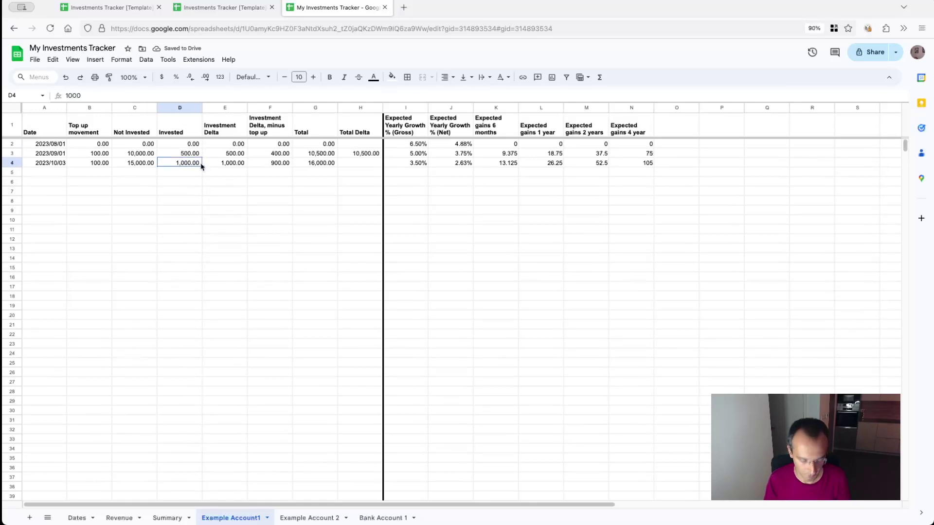
text(600)
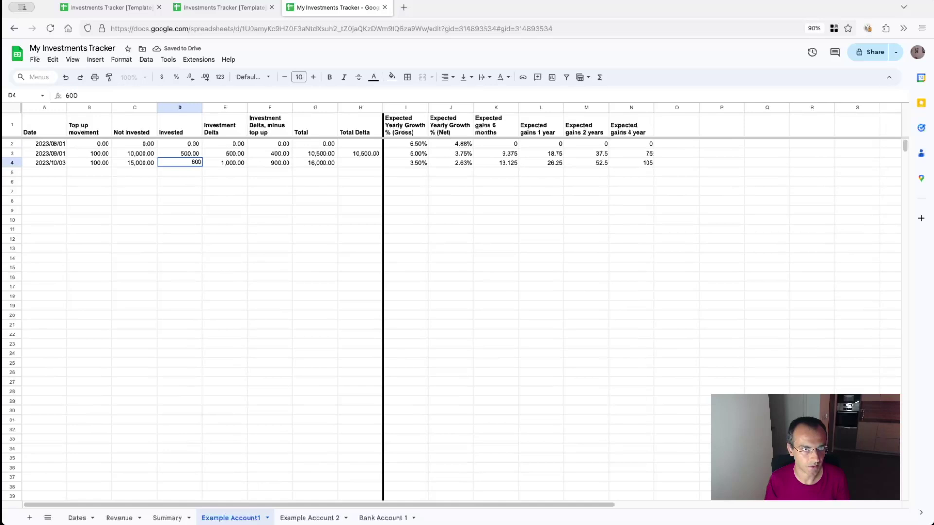
key(Return)
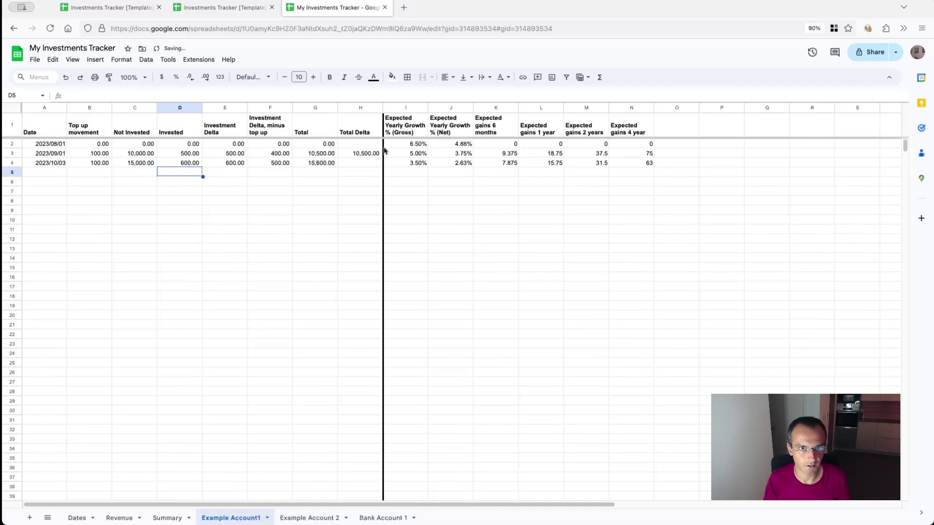
Step: Copy the Total Delta formula from H3 to H4 and set October's growth rate to 4.50%
click(369, 154)
key(ctrl+c)
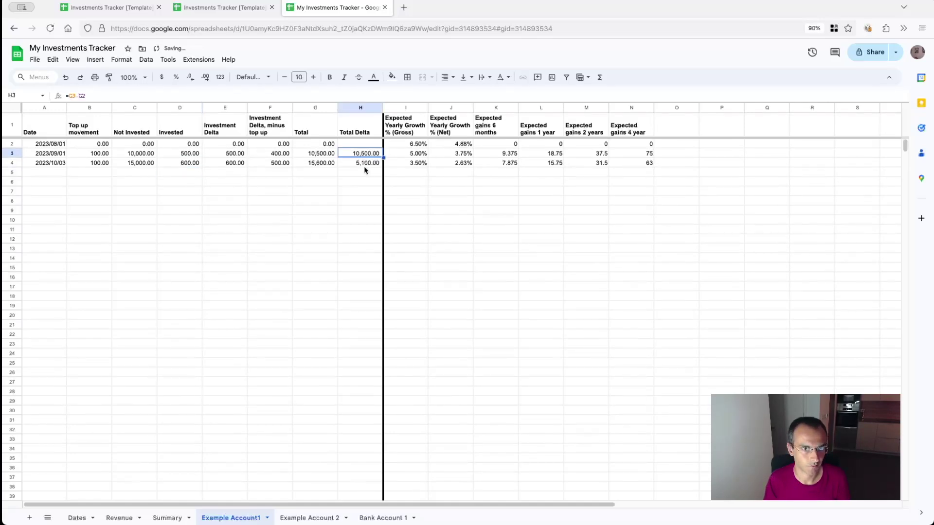
click(365, 163)
key(ctrl+v)
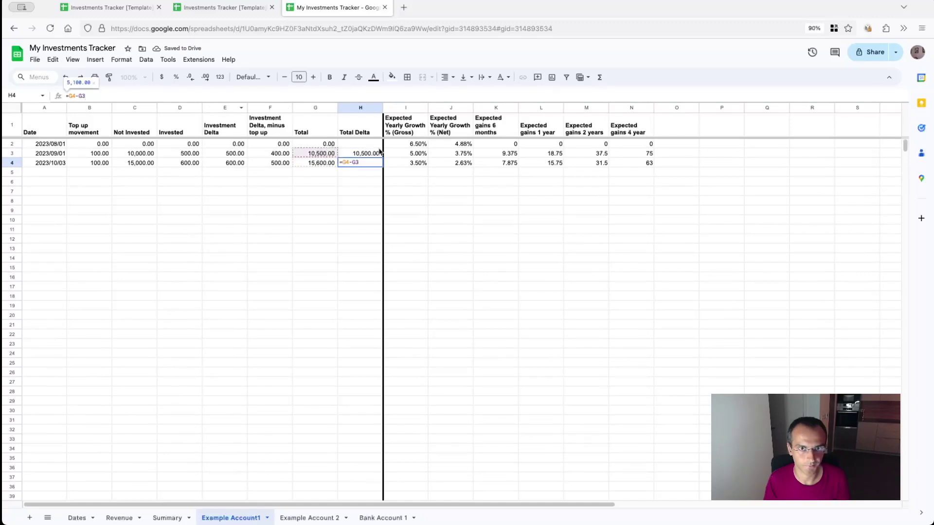
click(412, 164)
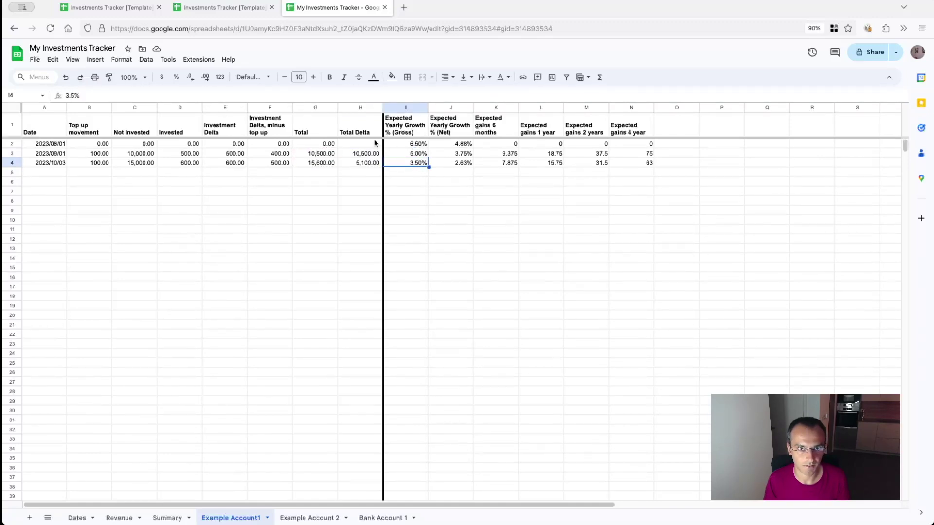
click(72, 96)
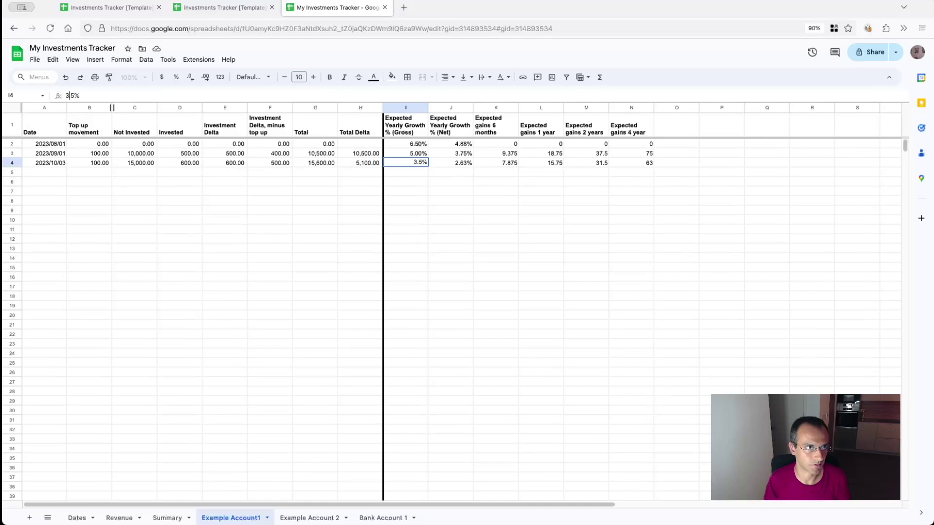
key(BackSpace)
text(4)
key(Return)
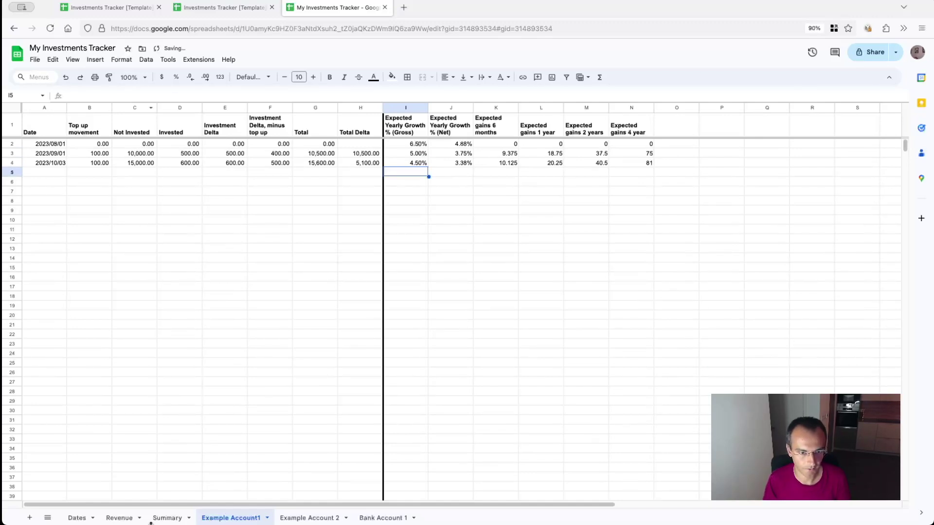
click(309, 518)
Step: Add Example Account 2's October row with its amounts and the Total Delta formula
click(45, 144)
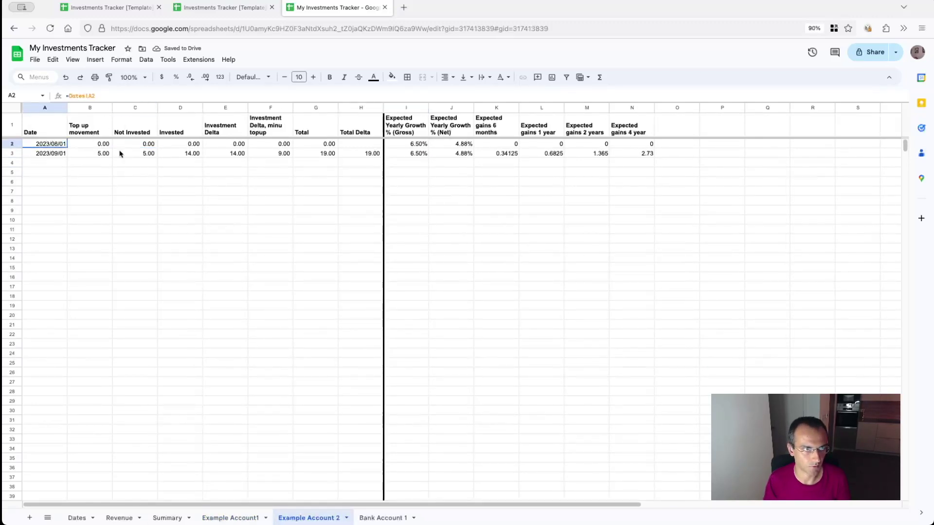
drag(44, 144, 655, 164)
click(102, 163)
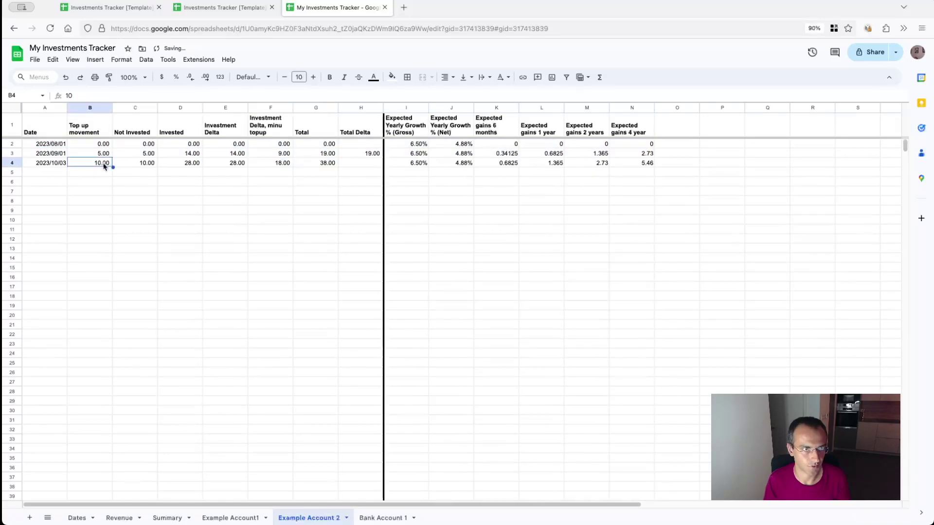
text(3243)
click(141, 165)
text(343)
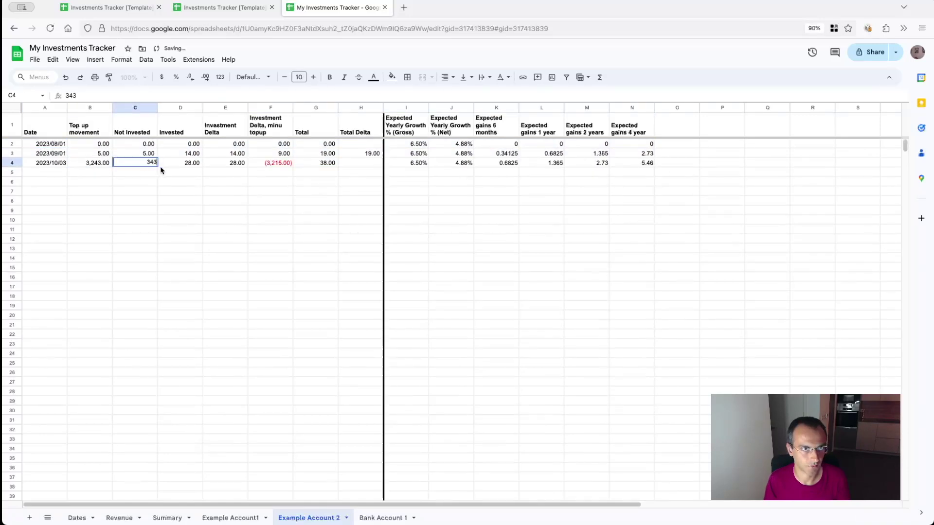
text(4)
click(185, 164)
text(3434)
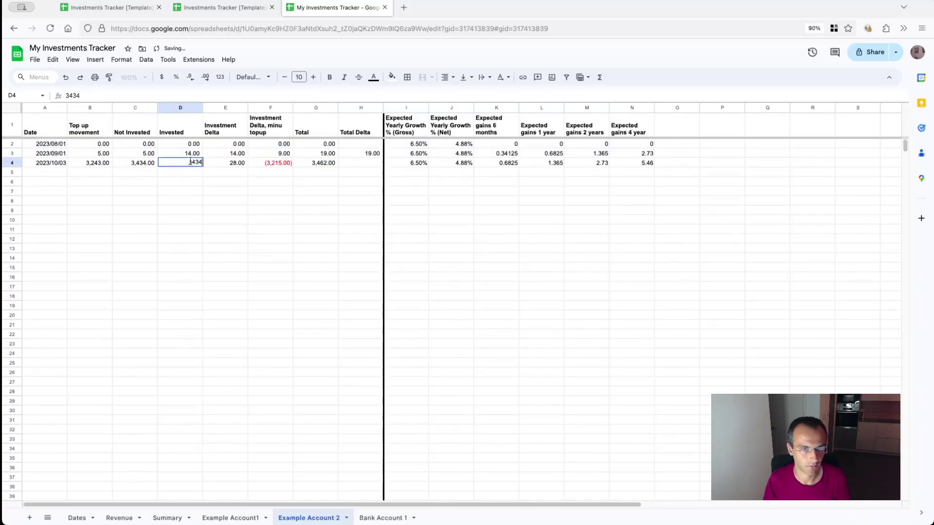
key(Return)
click(378, 154)
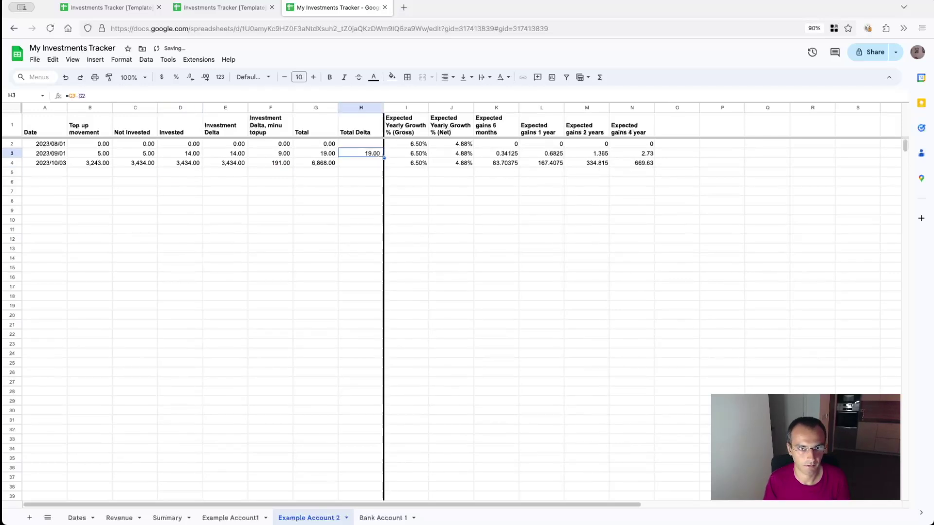
drag(384, 156, 383, 165)
key(F2)
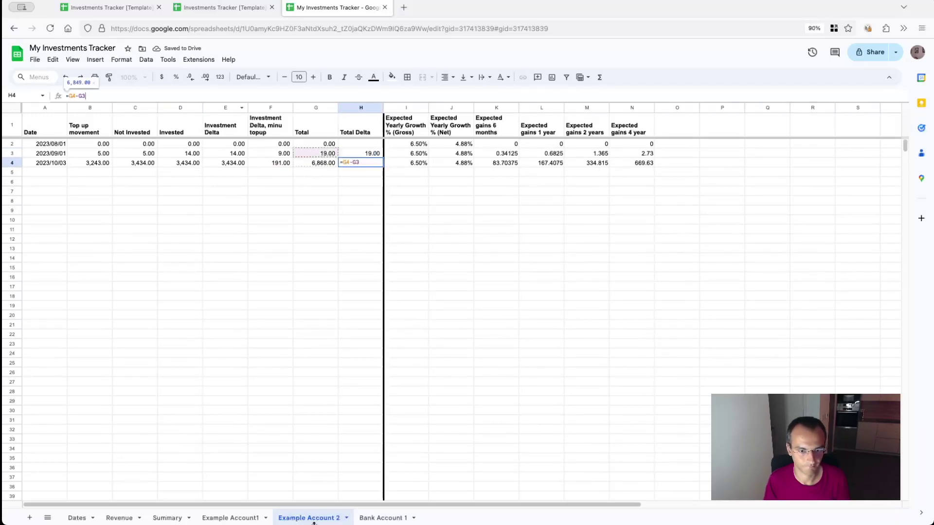
Step: On Bank Account 1, add an October row with 3,434 top-up, not-invested and invested amounts
click(382, 518)
drag(44, 144, 656, 166)
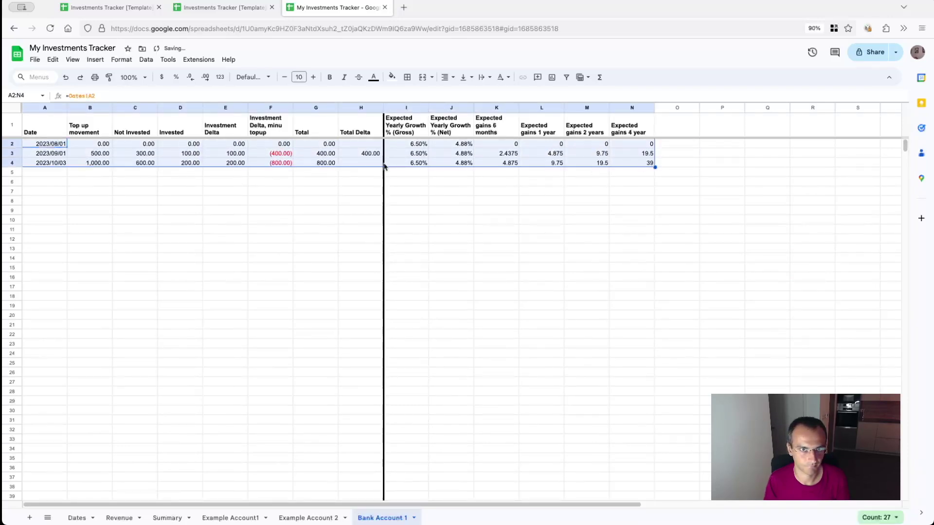
click(375, 153)
drag(384, 157, 384, 165)
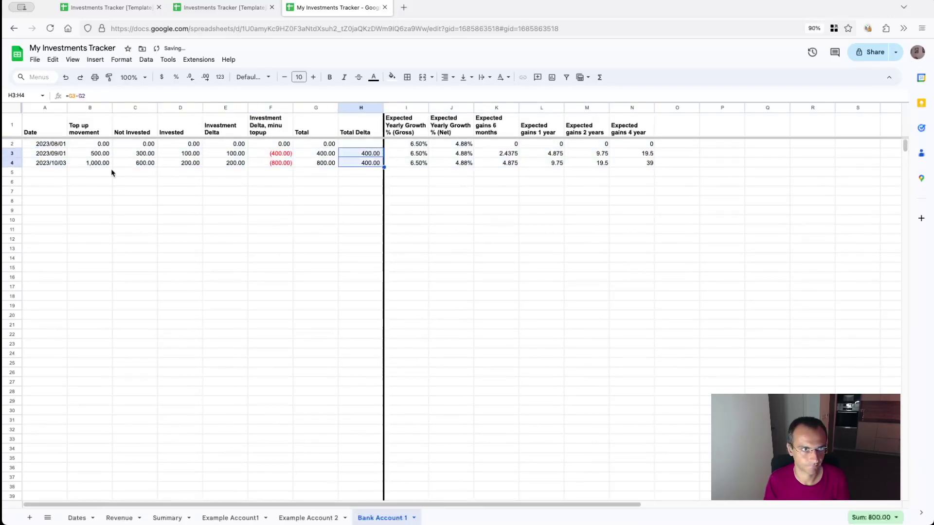
click(90, 163)
text(3434)
click(142, 165)
text(3434)
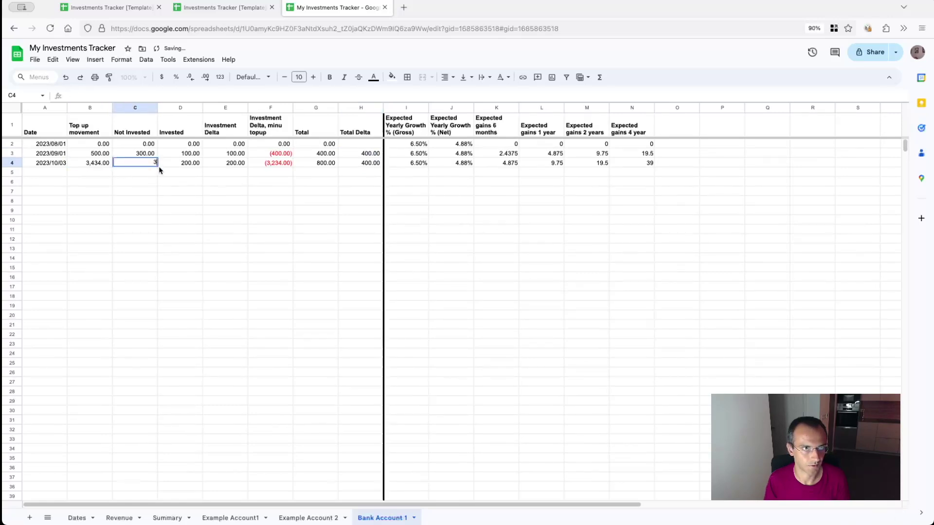
click(187, 163)
text(3434)
key(Return)
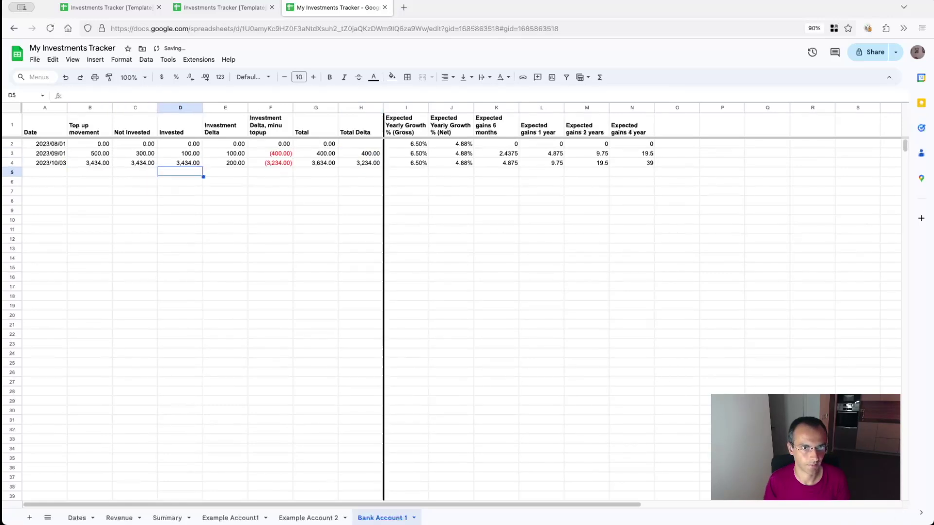
click(167, 518)
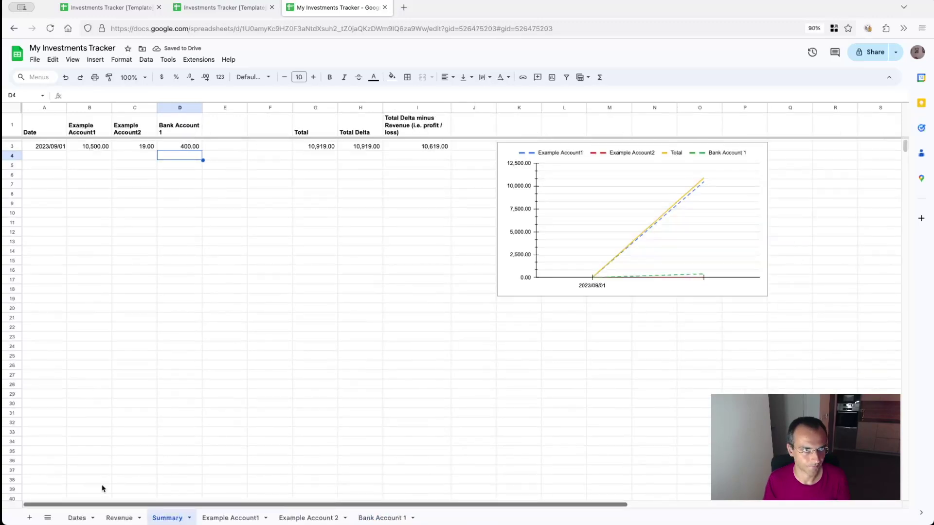
Step: Fill the Summary rows A2:I3 down to add the 2023/10/03 row
scroll(112, 457, up, 1)
drag(50, 147, 452, 167)
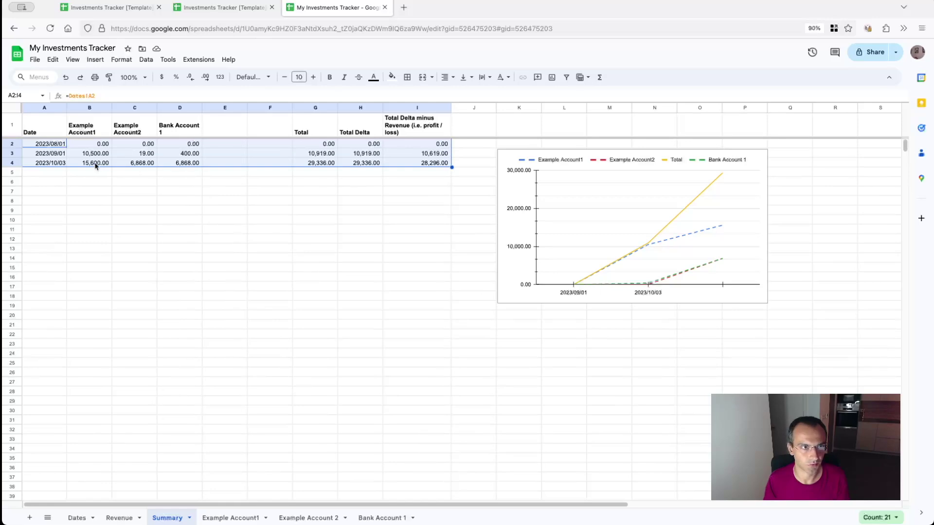
click(145, 174)
Step: Compare Example Account1's and Example Account 2's October Summary values with their source sheets
click(102, 165)
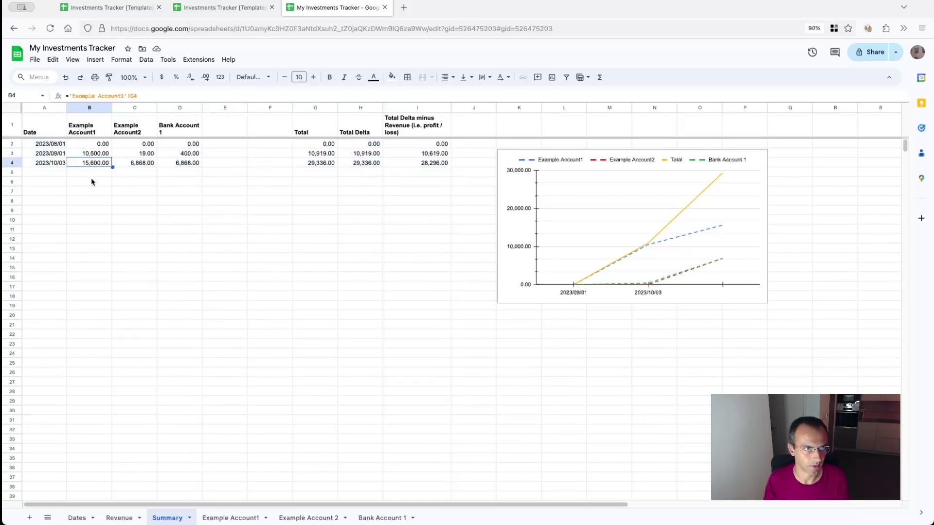
click(239, 520)
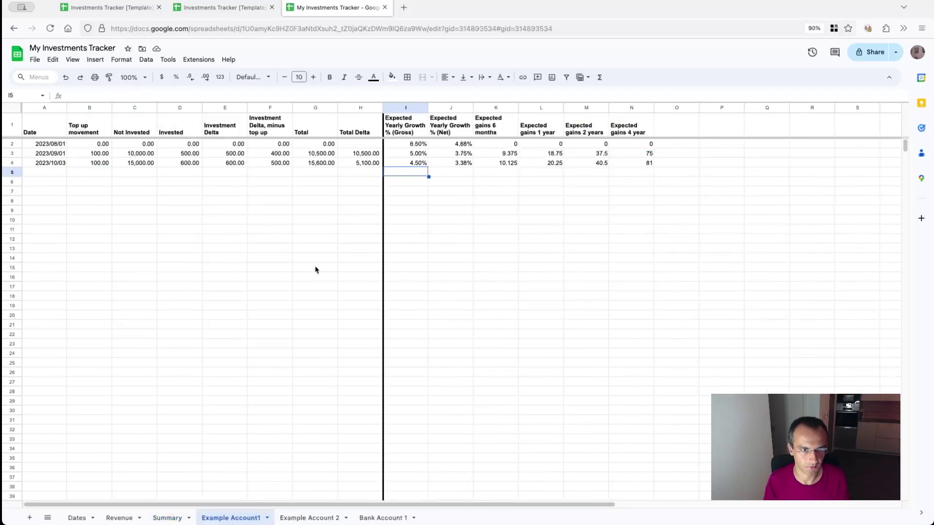
click(322, 163)
click(167, 518)
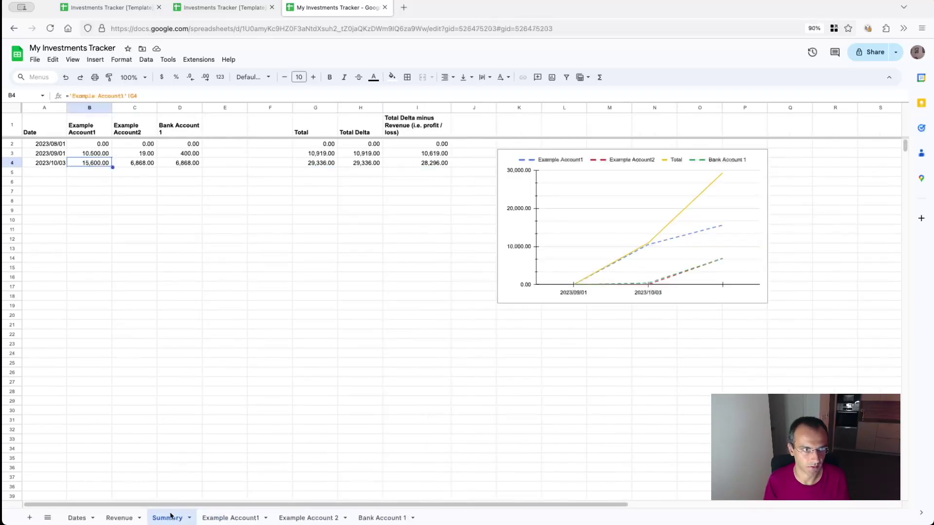
click(144, 165)
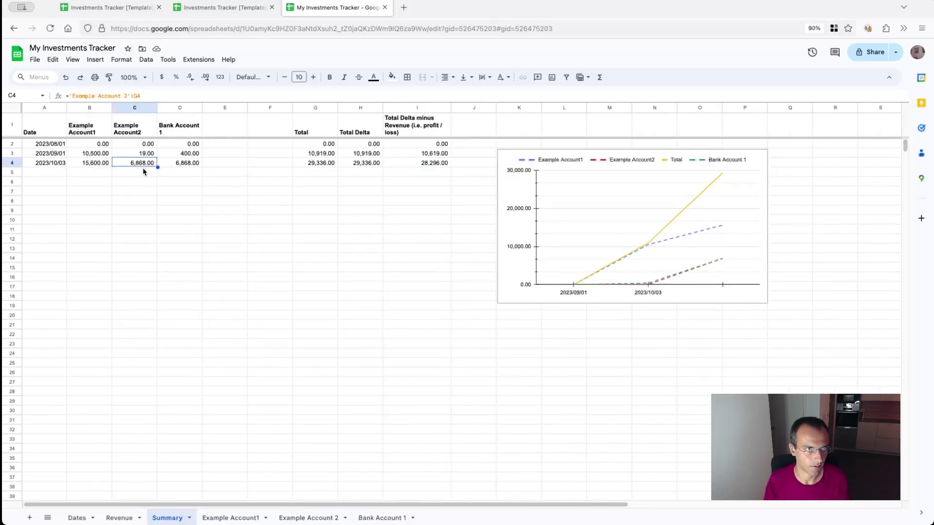
click(311, 518)
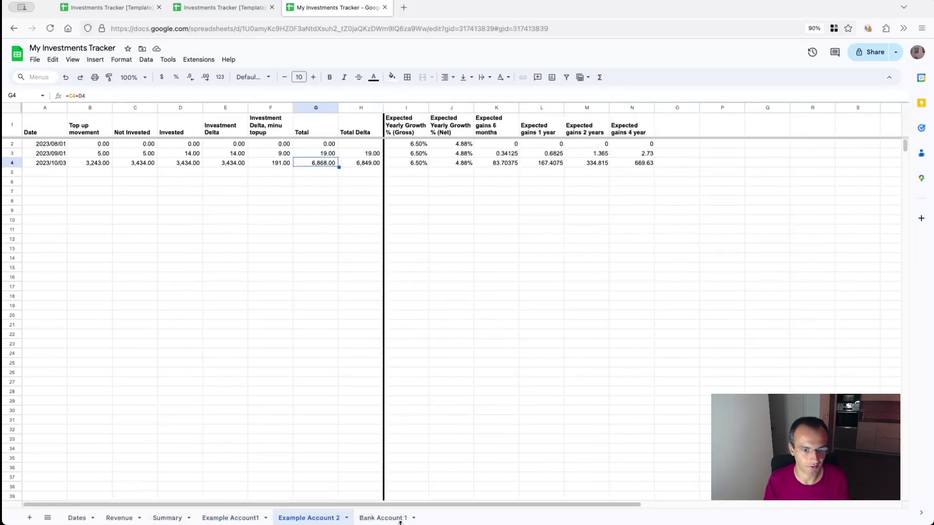
click(368, 518)
Step: Set Bank Account 1's October invested amount to 100
click(181, 164)
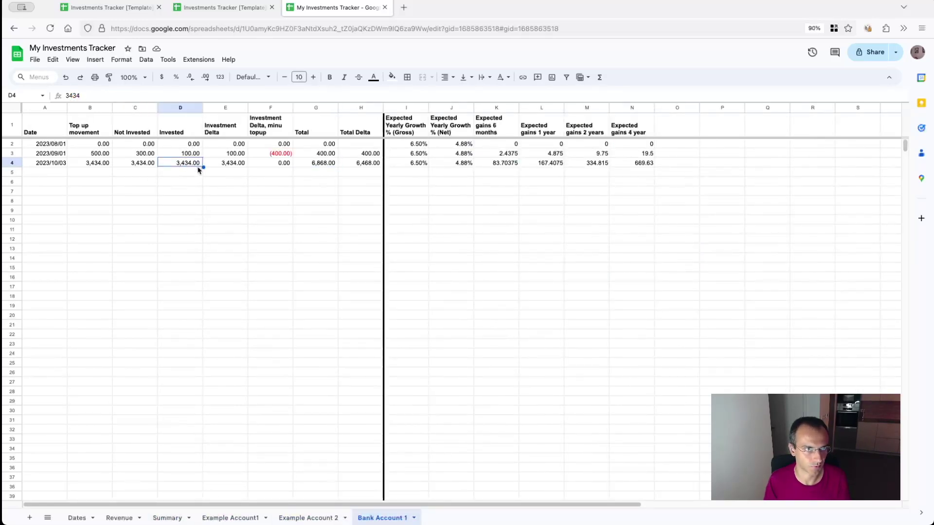
text(100)
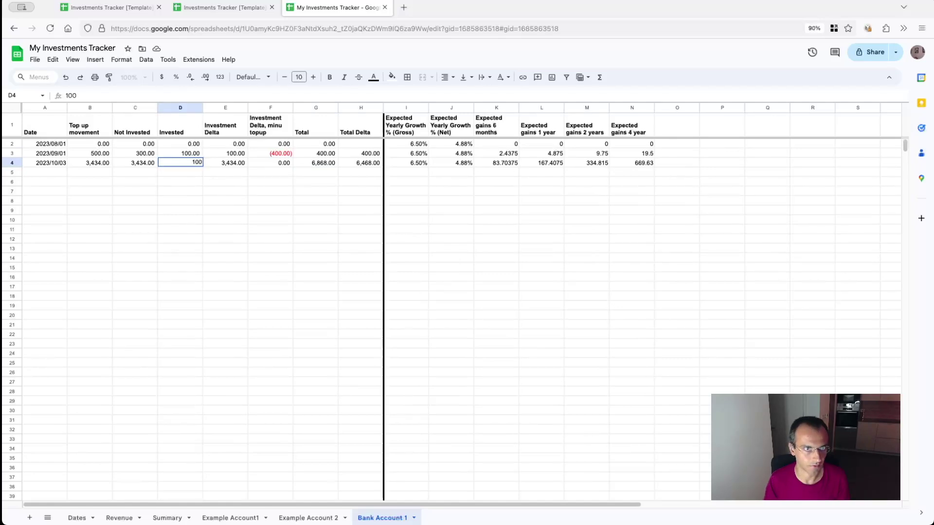
key(Return)
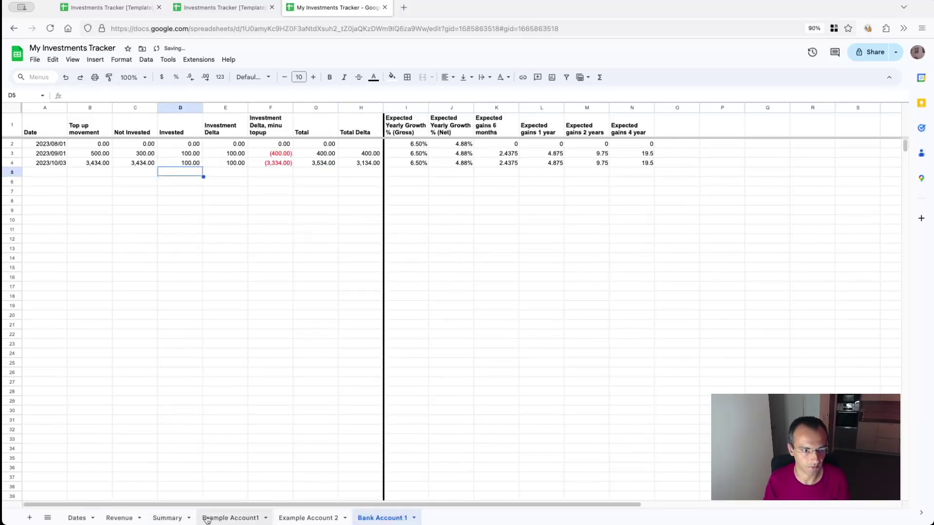
Step: Verify the Summary's October values for Bank Account 1 and Example Account 2
click(170, 518)
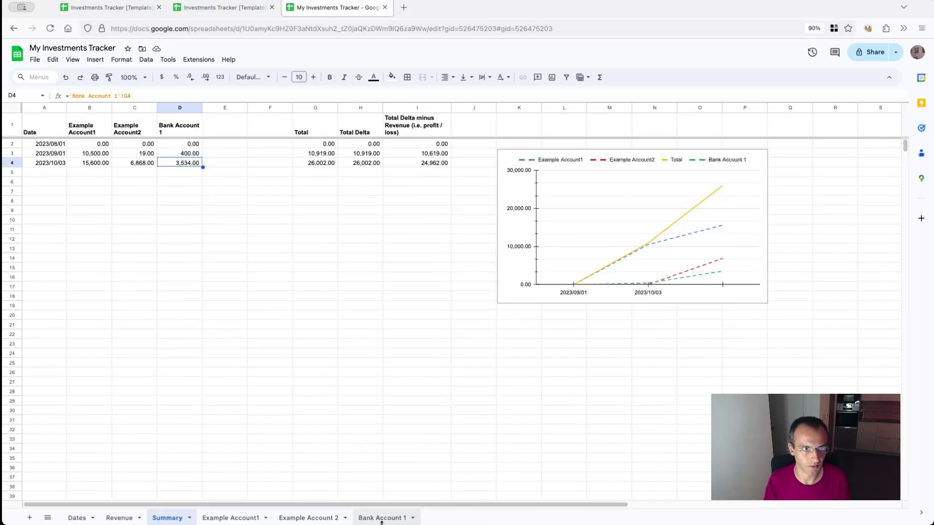
click(382, 519)
click(167, 518)
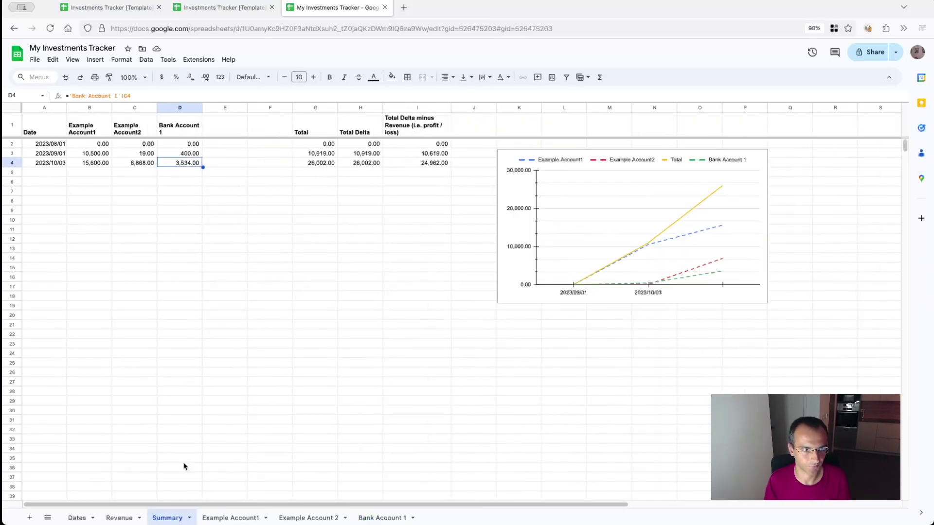
click(141, 165)
click(309, 518)
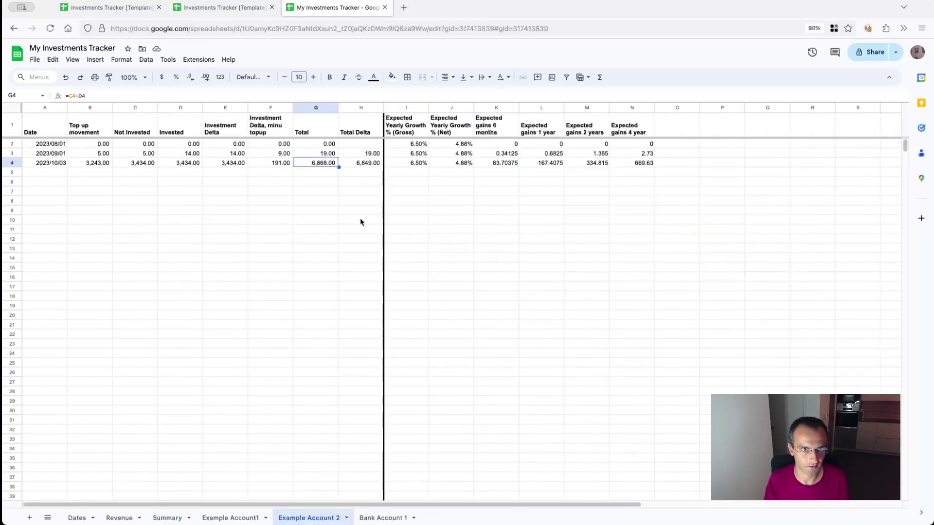
click(168, 518)
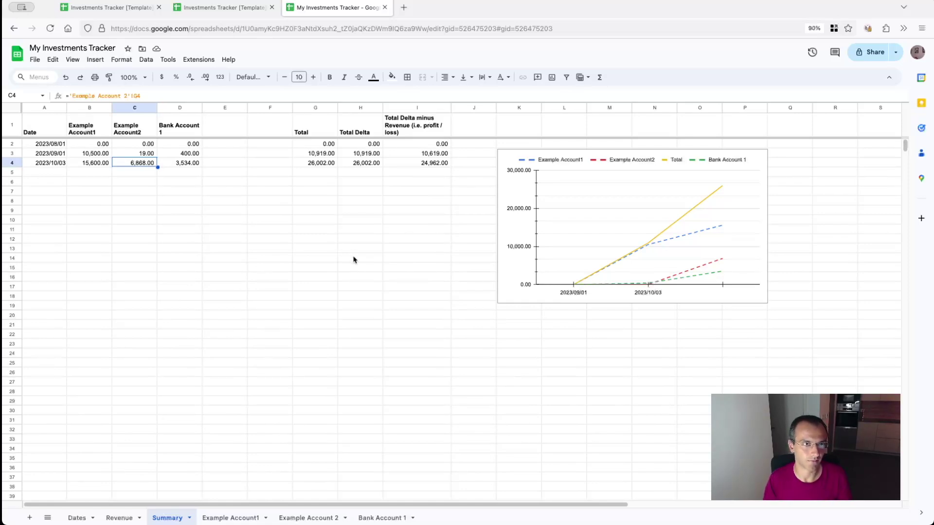
click(320, 166)
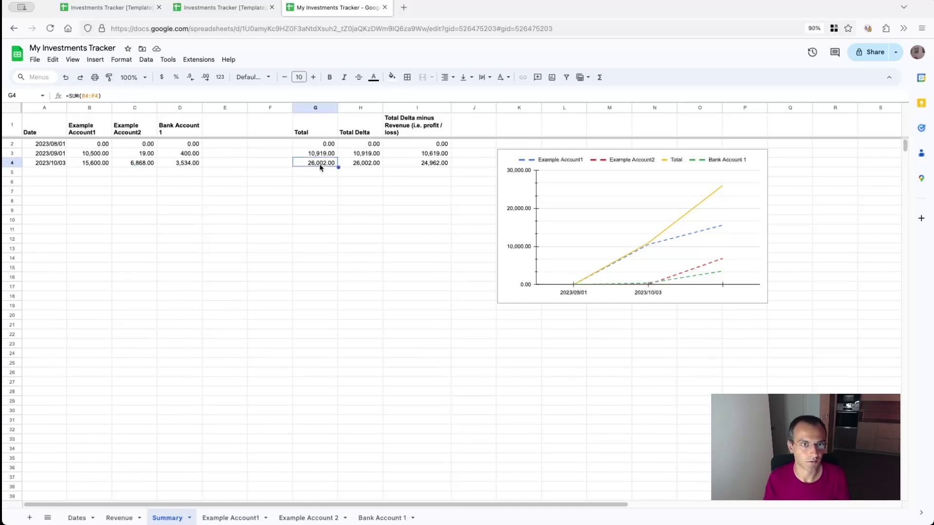
click(365, 166)
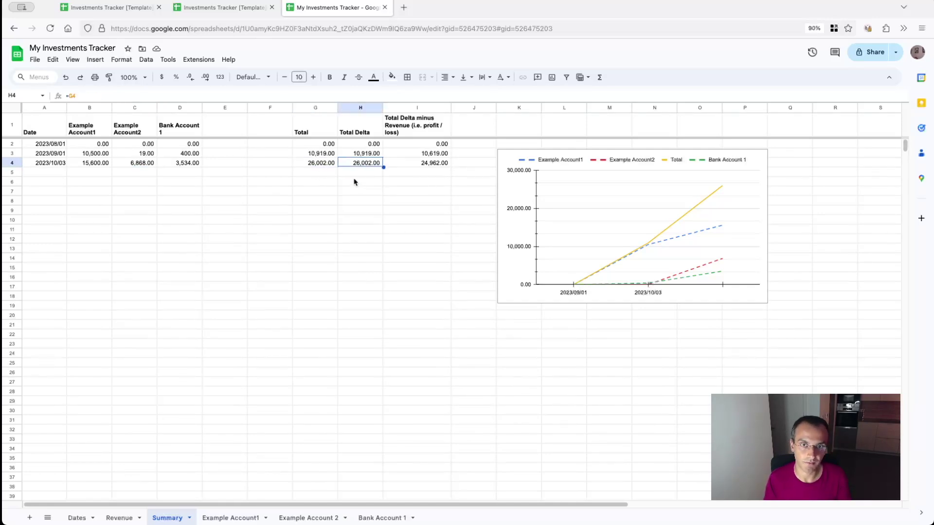
click(407, 166)
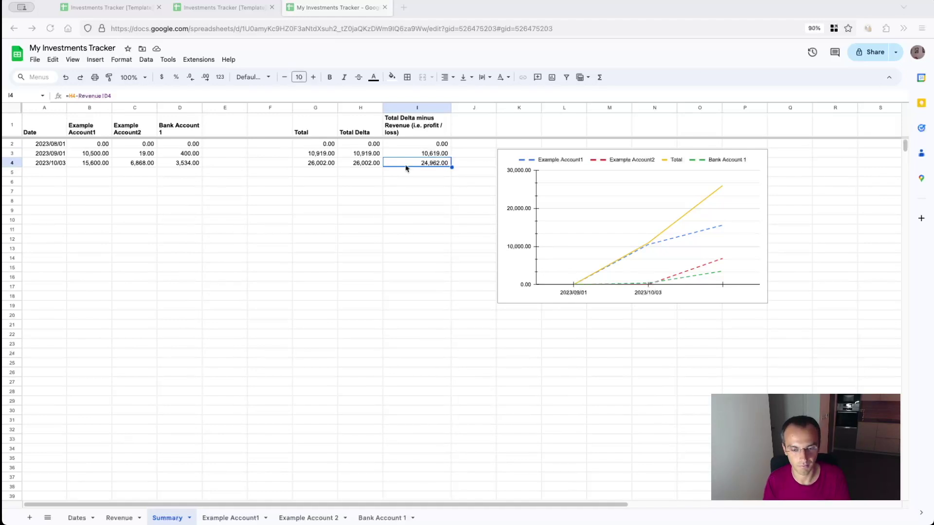
Step: Change October's salary on Revenue to 30,000, turning the Summary's profit/loss to (4,038.00)
click(119, 518)
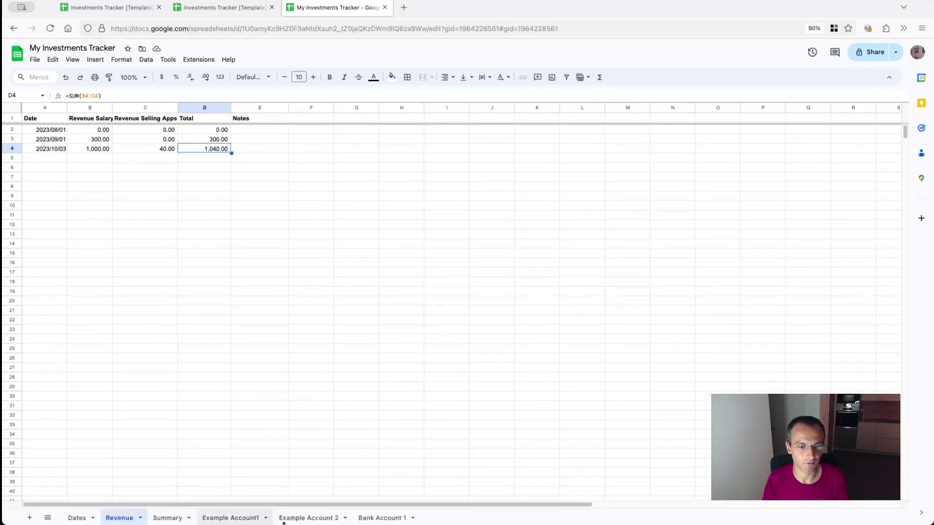
click(327, 517)
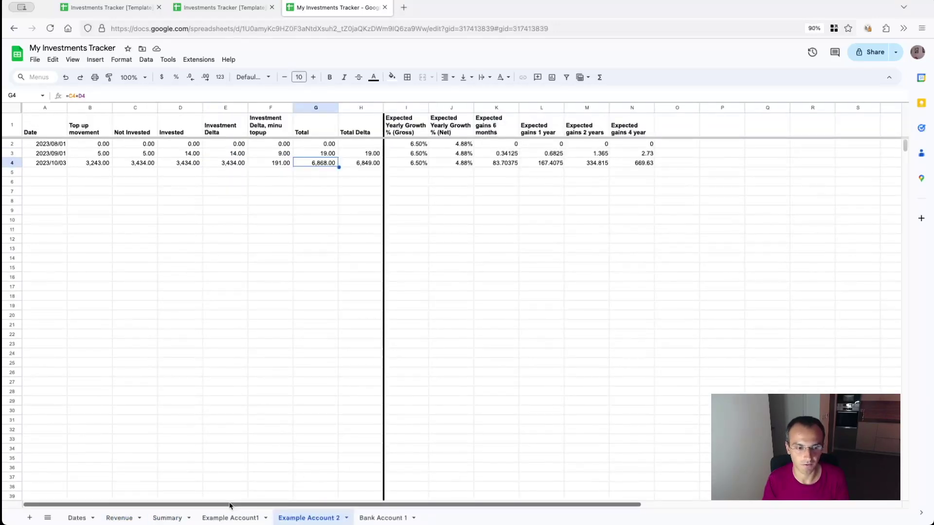
click(119, 518)
click(93, 150)
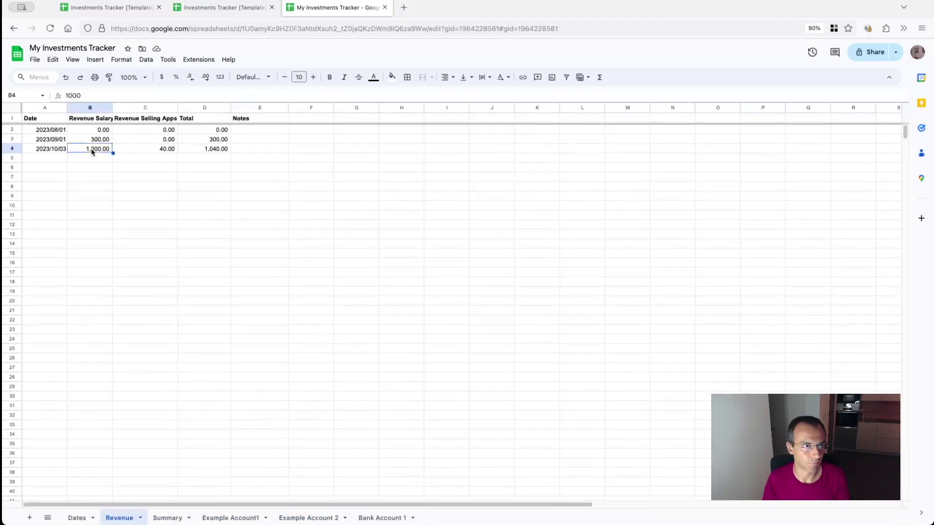
click(67, 96)
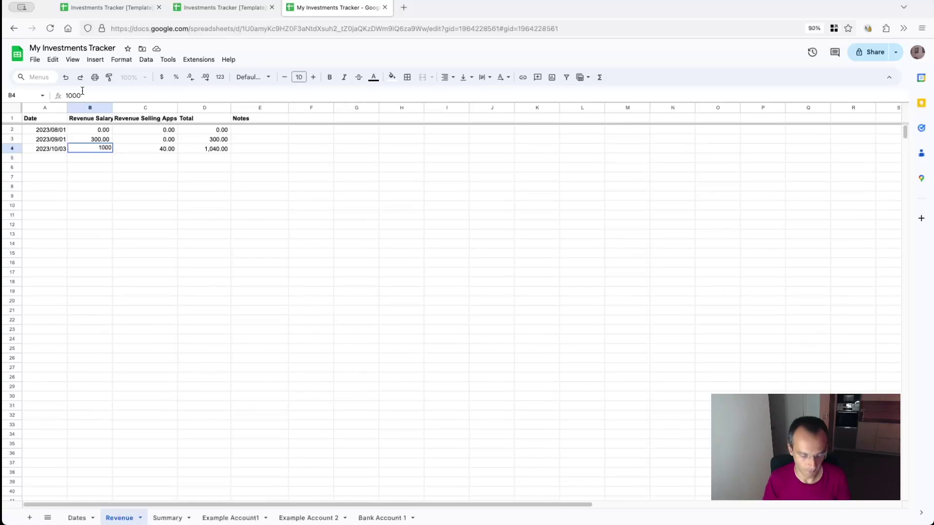
key(Delete)
text(30)
key(Return)
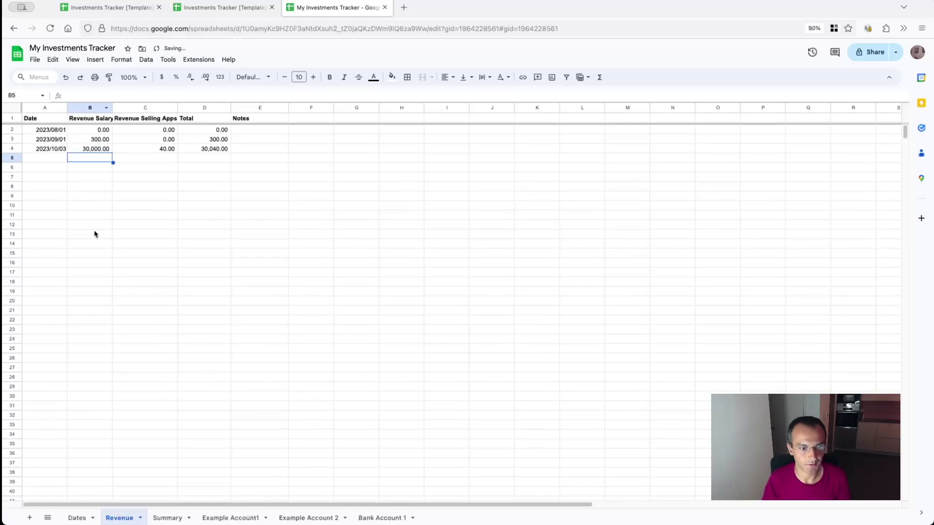
click(167, 518)
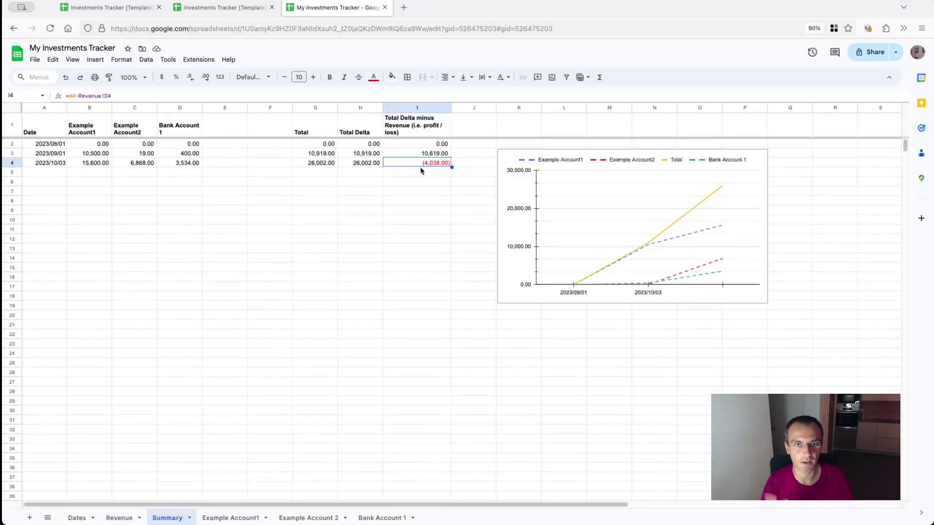